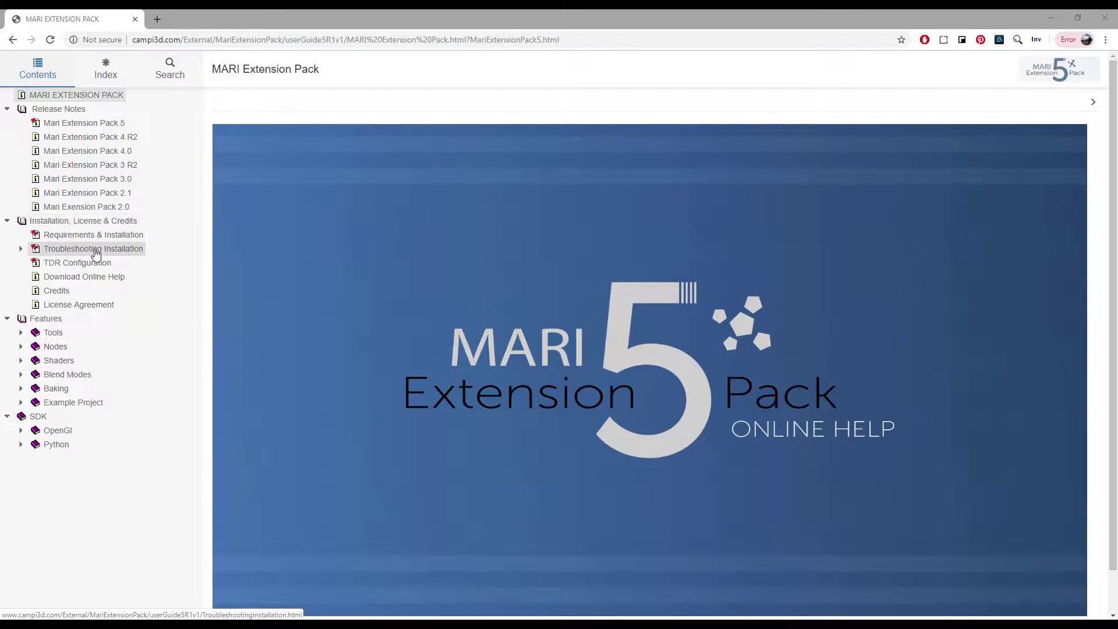
Reach the missing Scripts directory help topic via Troubleshooting Installation and review its listed paths
click(95, 252)
scroll(535, 333, down, 1)
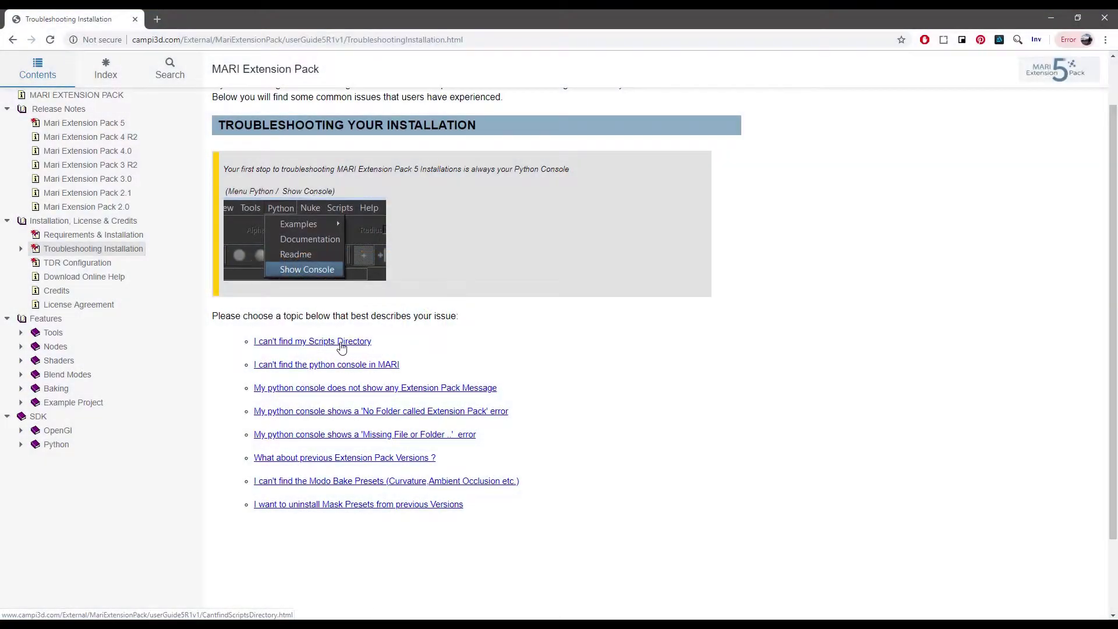
click(341, 349)
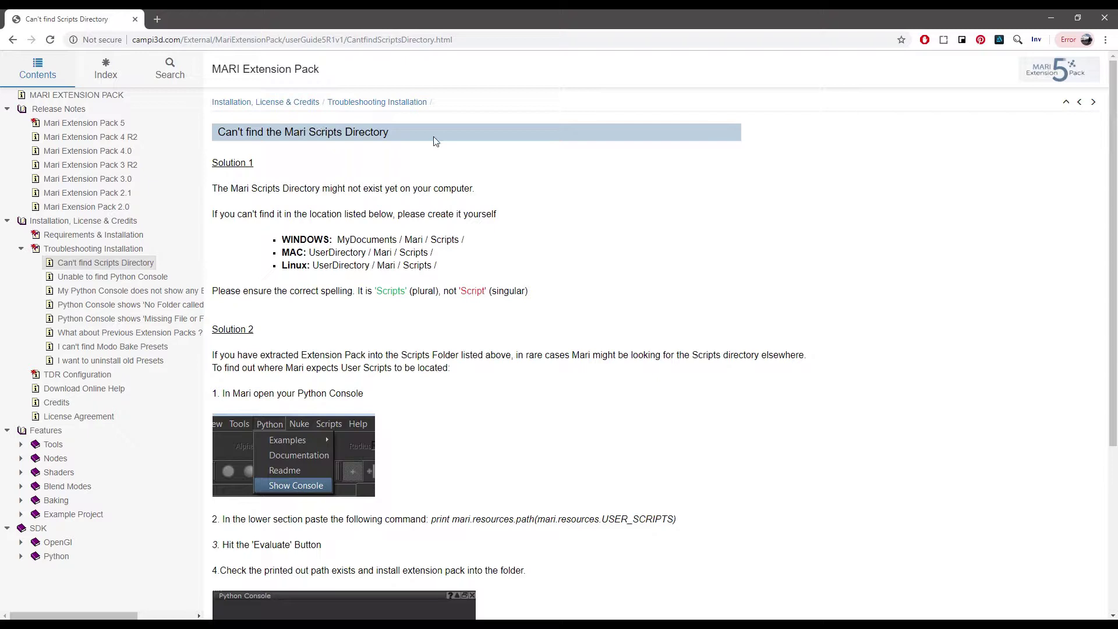
mouse_move(442, 269)
mouse_down()
mouse_move(419, 266)
mouse_move(462, 236)
mouse_up()
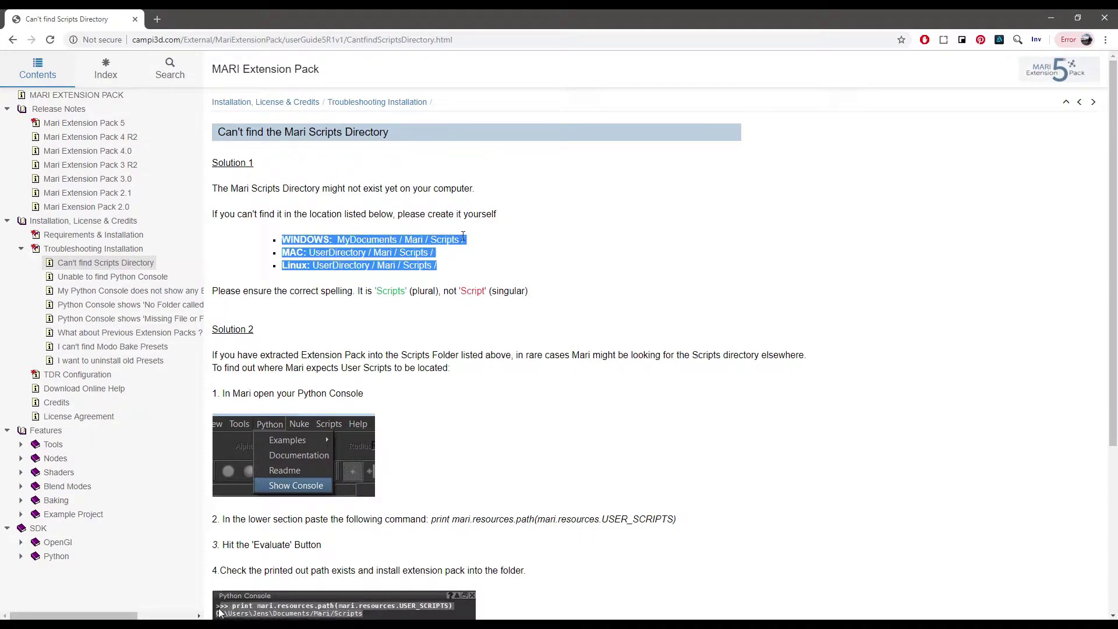
click(379, 238)
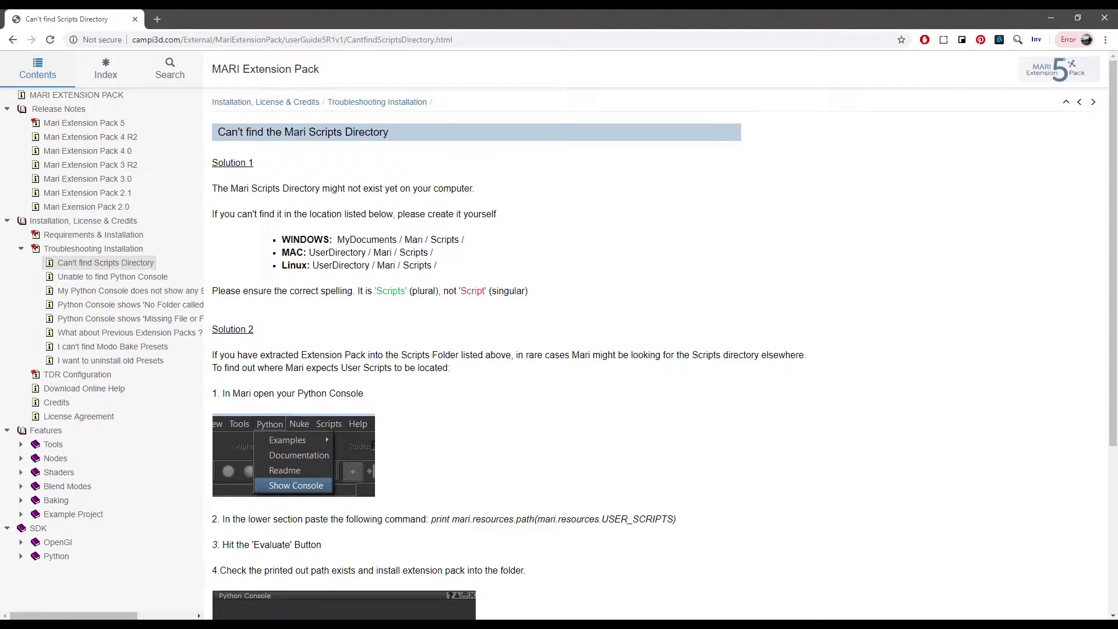
key(super+x)
Browse File Explorer to the Documents\Mari folder
click(73, 536)
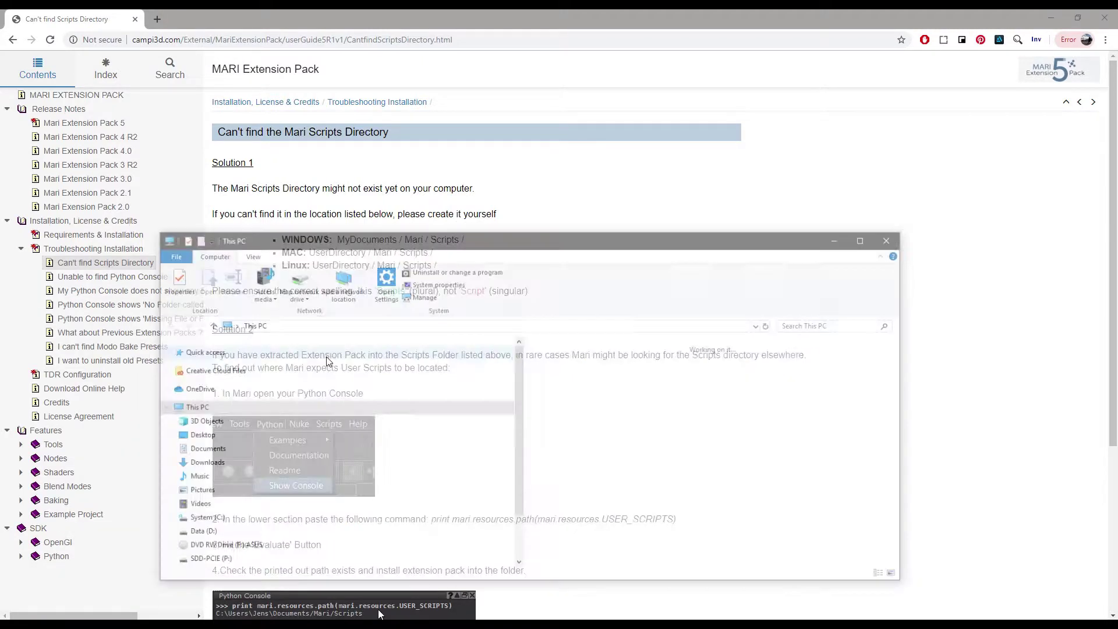
click(255, 448)
click(562, 459)
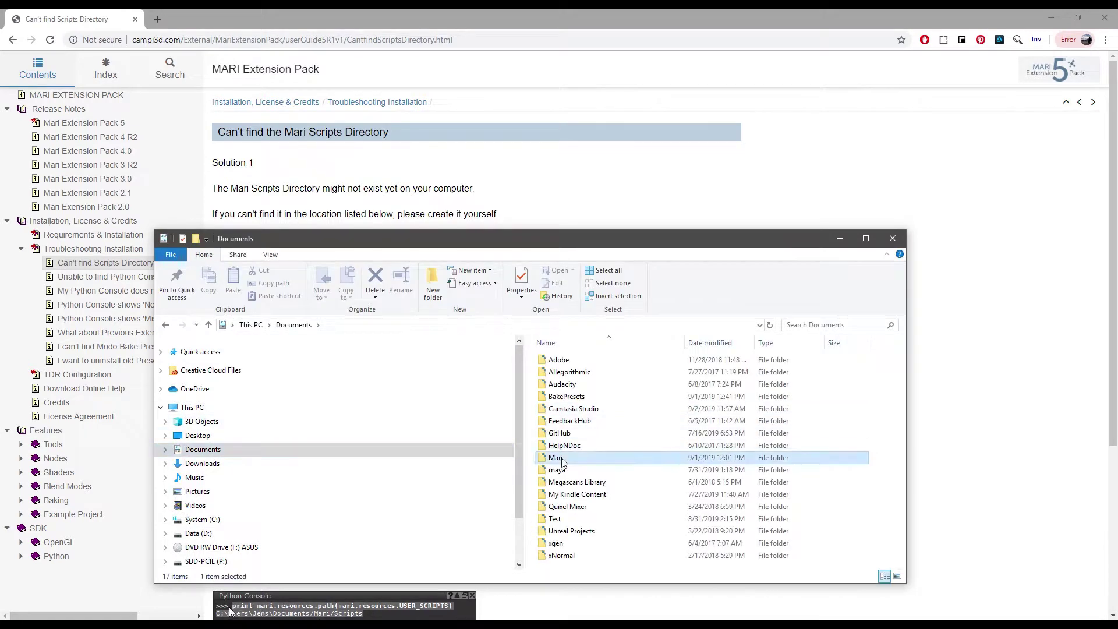
double_click(562, 459)
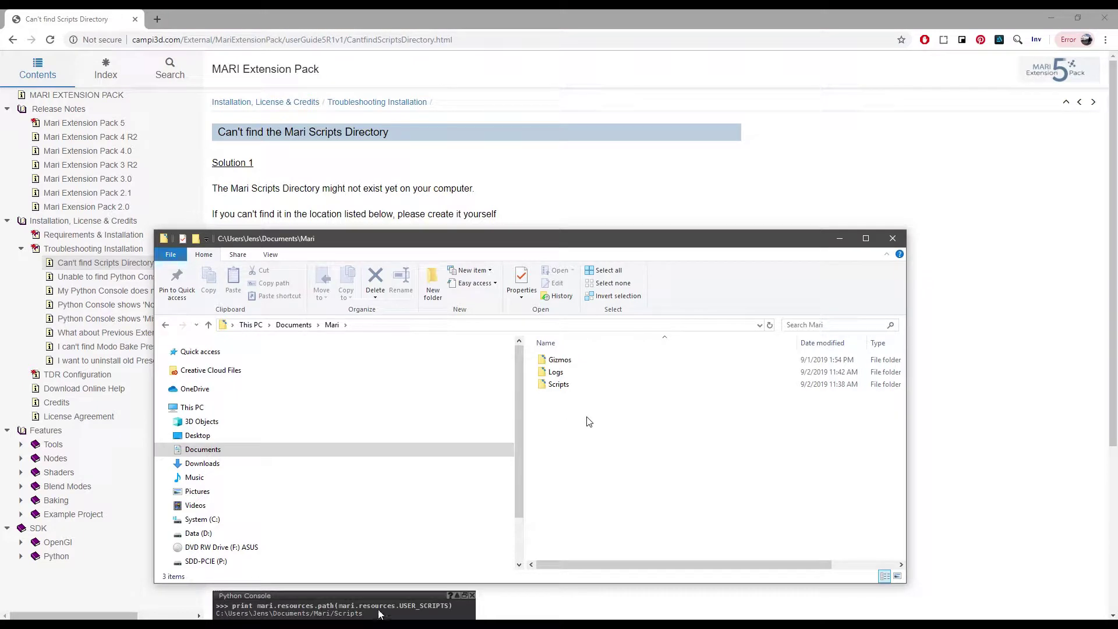
drag(379, 615, 261, 610)
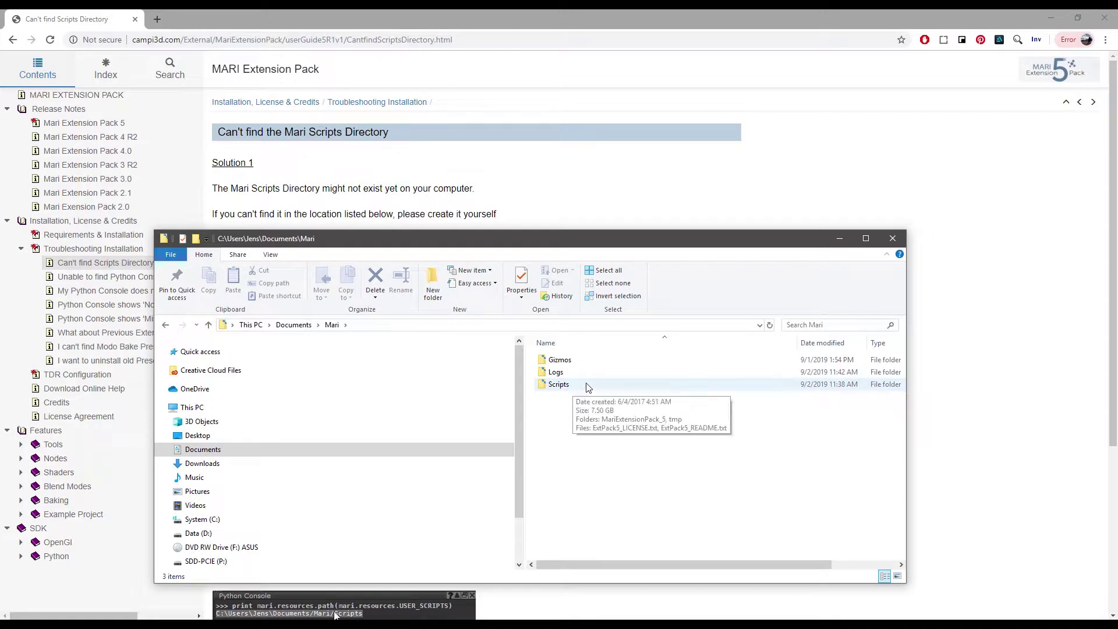
Try creating a Scripts folder, decline replacing the existing one, and delete the leftover New folder
right_click(430, 424)
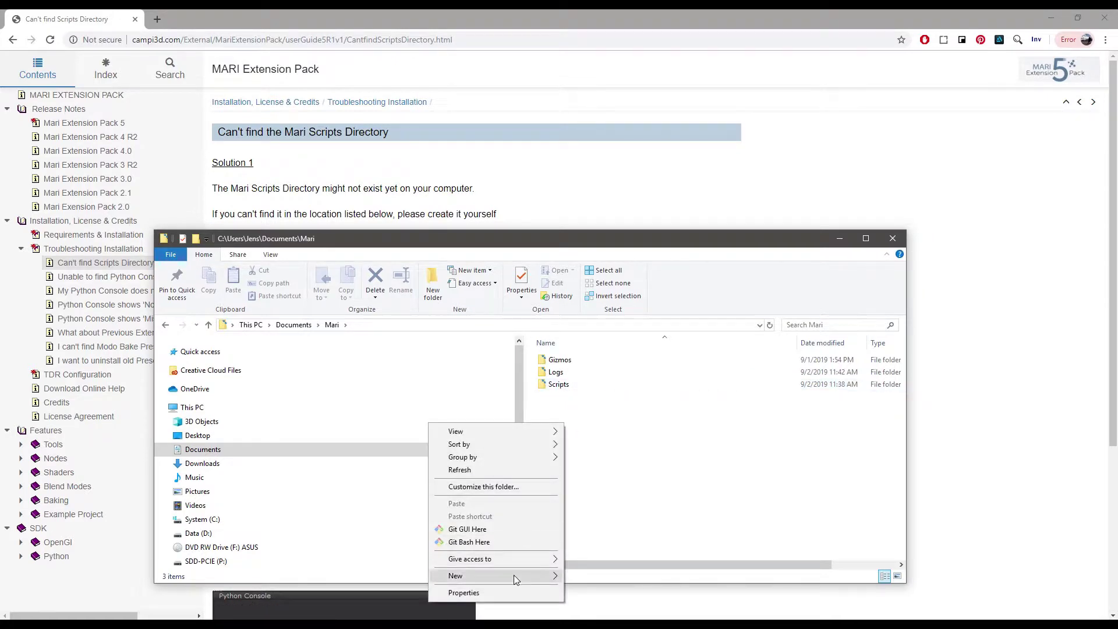
mouse_move(455, 575)
click(612, 446)
text(S)
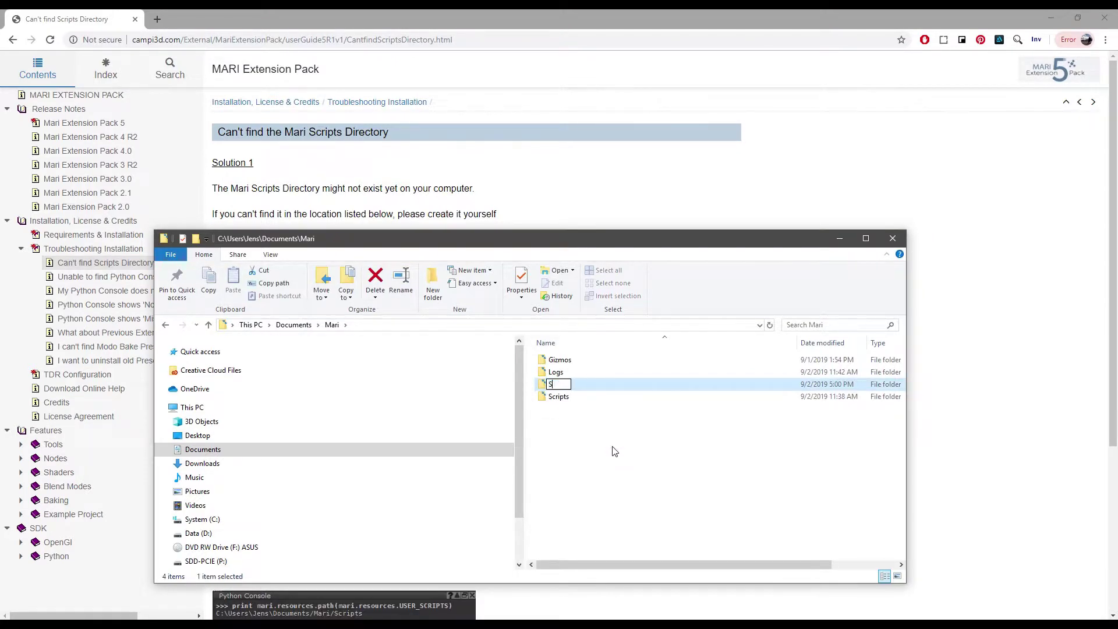
text(cripts)
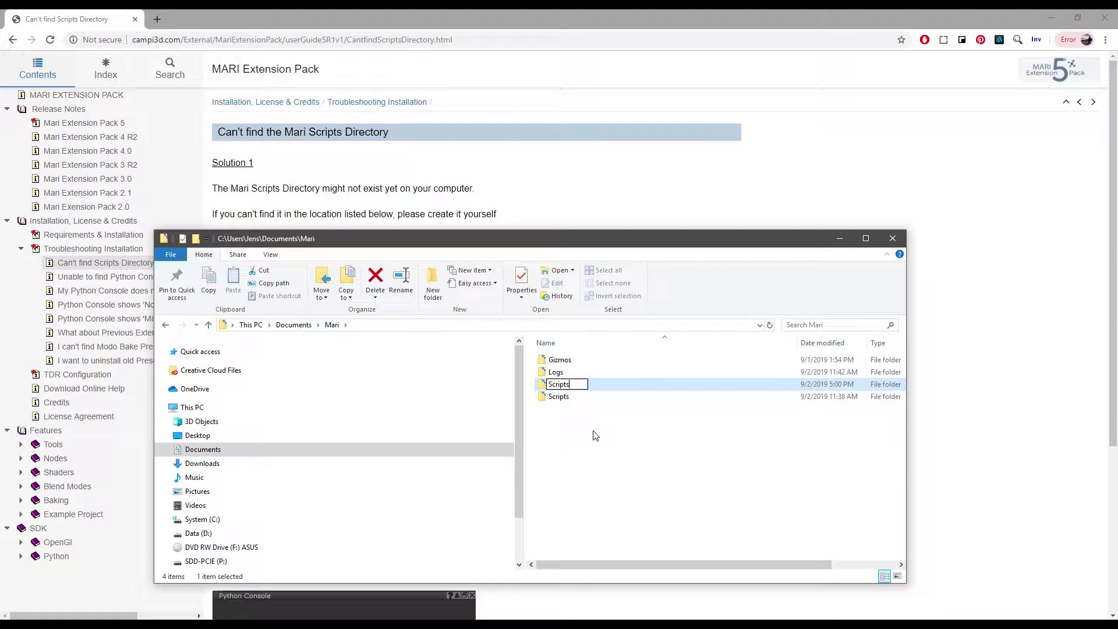
key(Return)
click(662, 437)
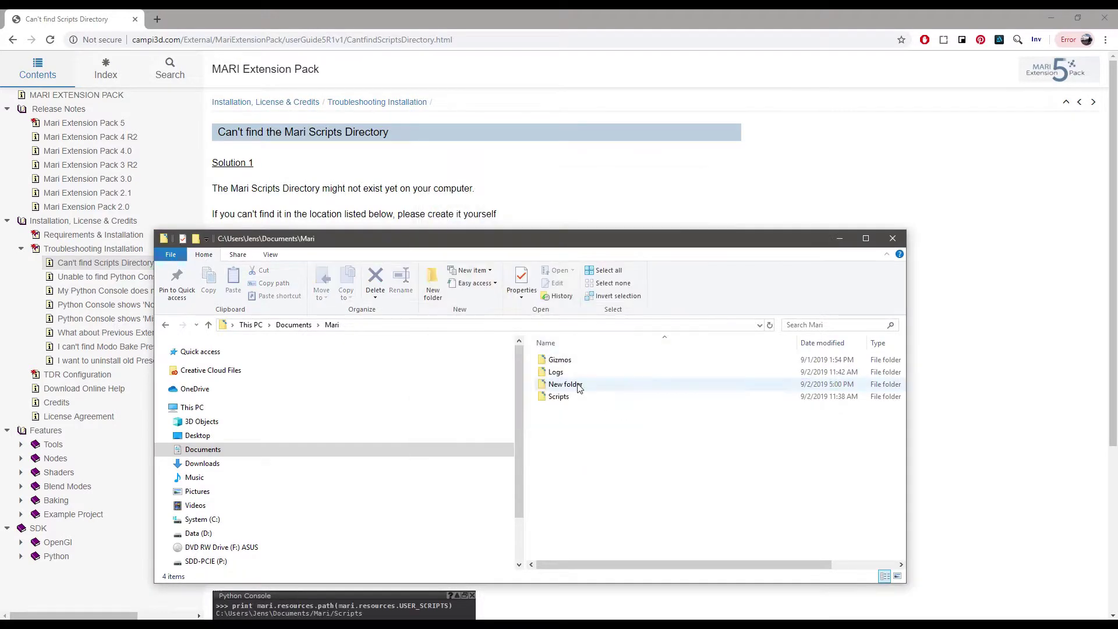
click(578, 388)
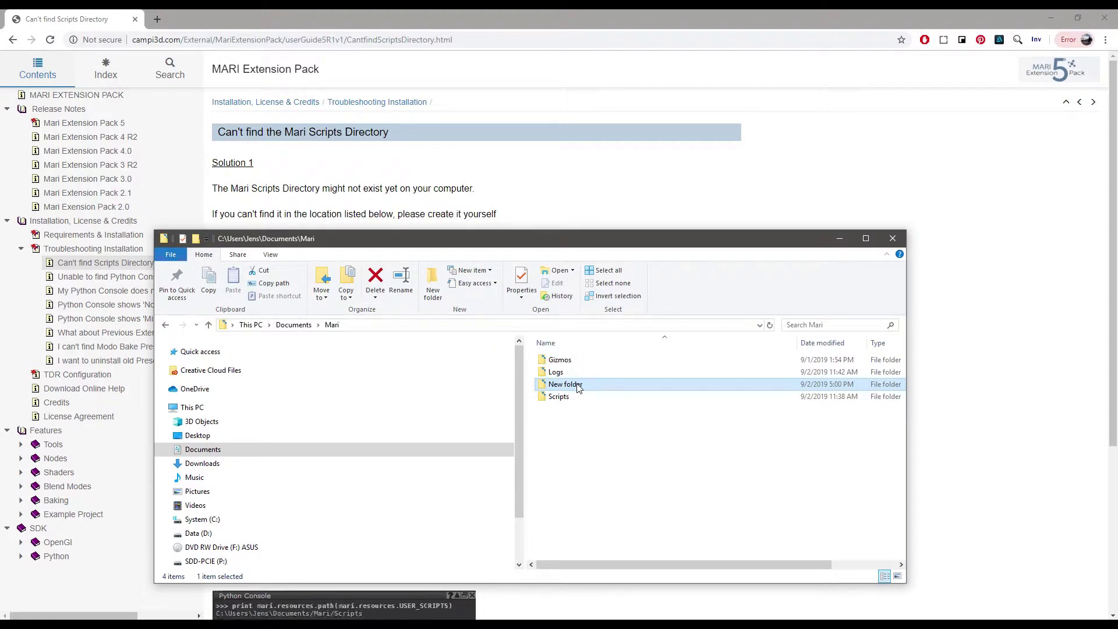
key(Delete)
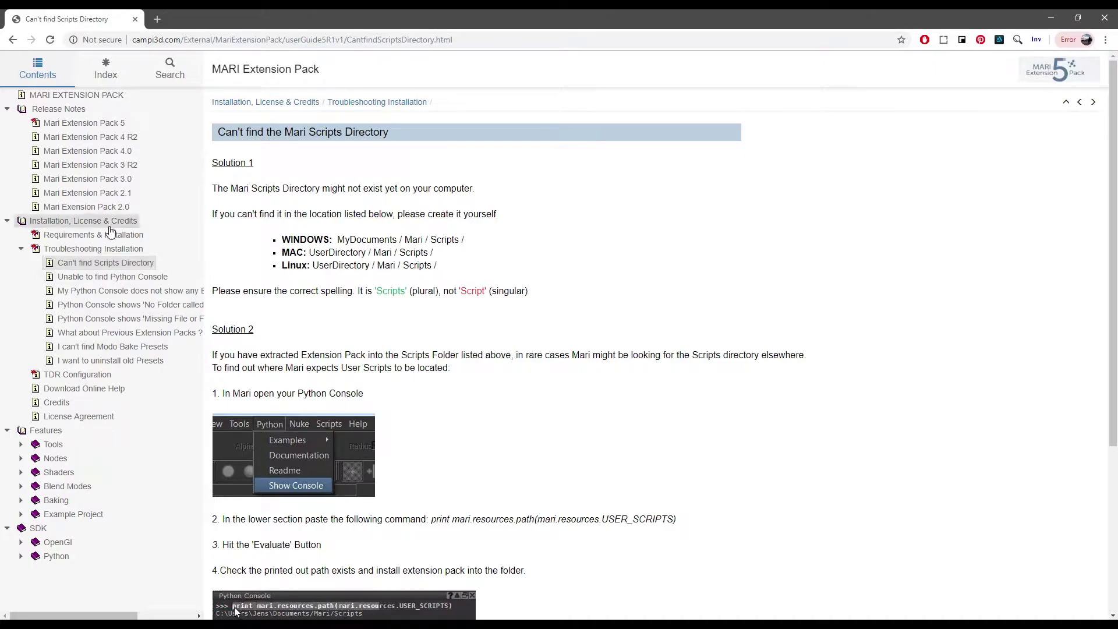
Show the Checking your Installation section under Requirements & Installation
click(94, 235)
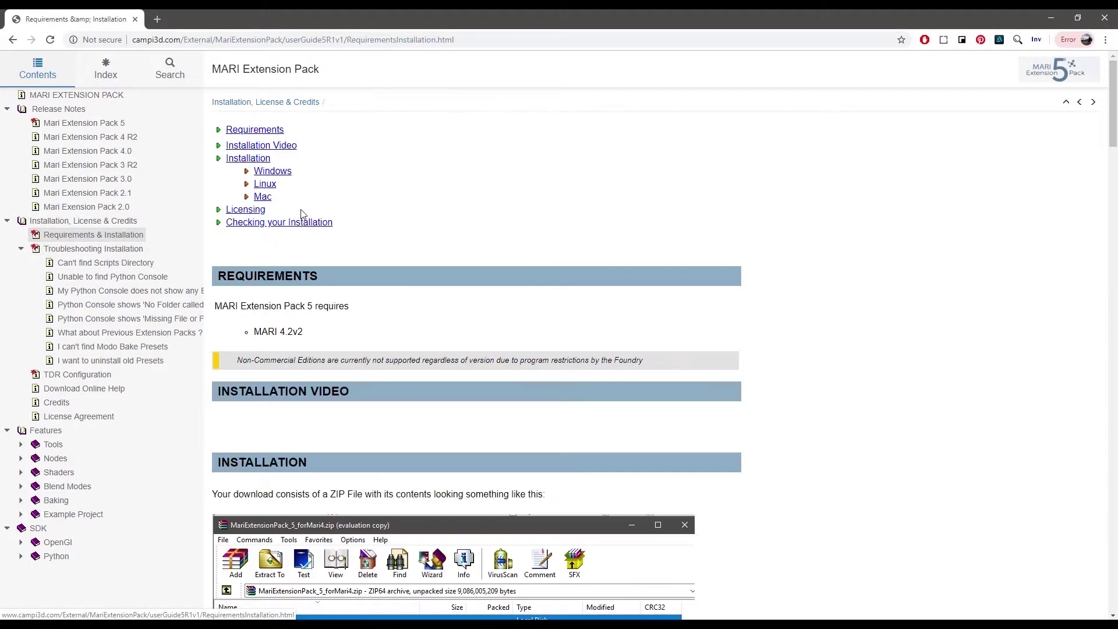
click(279, 223)
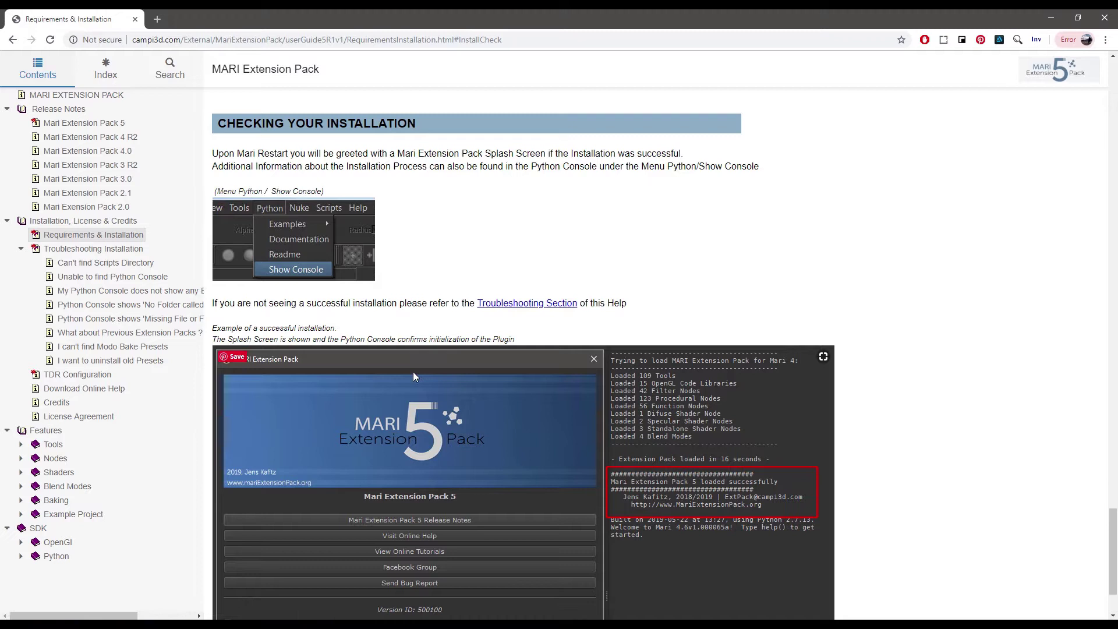
scroll(341, 463, down, 1)
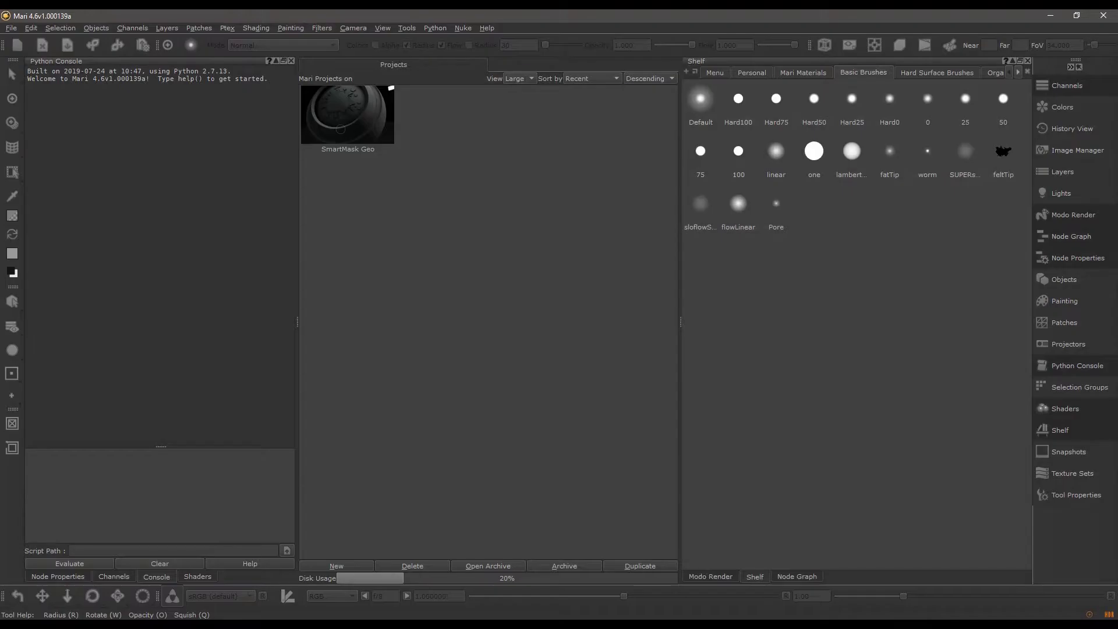
Show Mari's Python Console from the Python menu
click(433, 28)
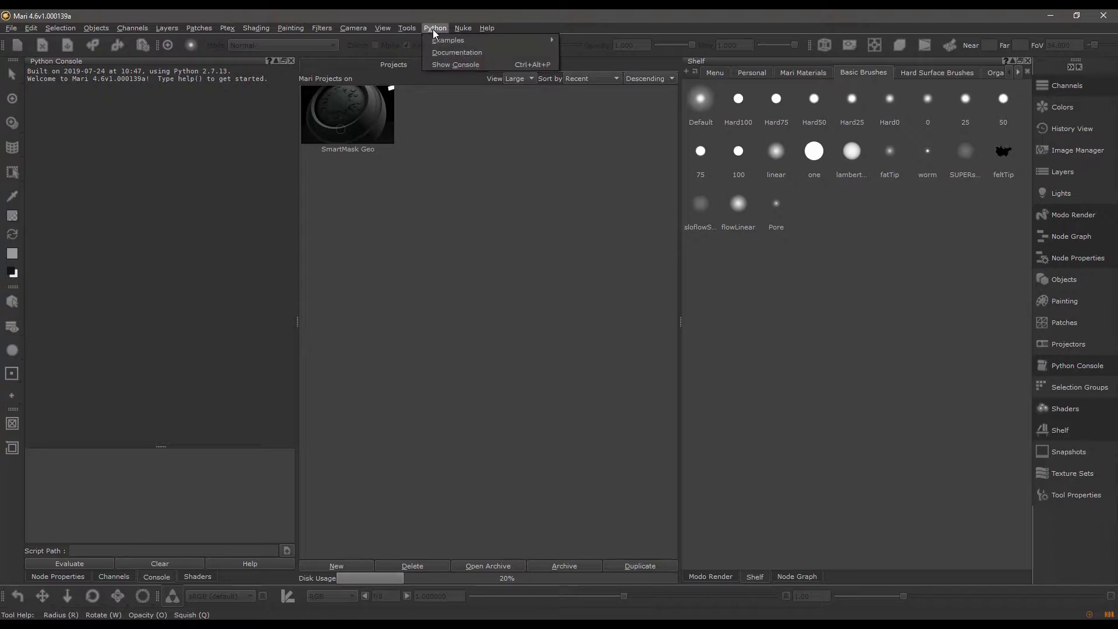
click(451, 64)
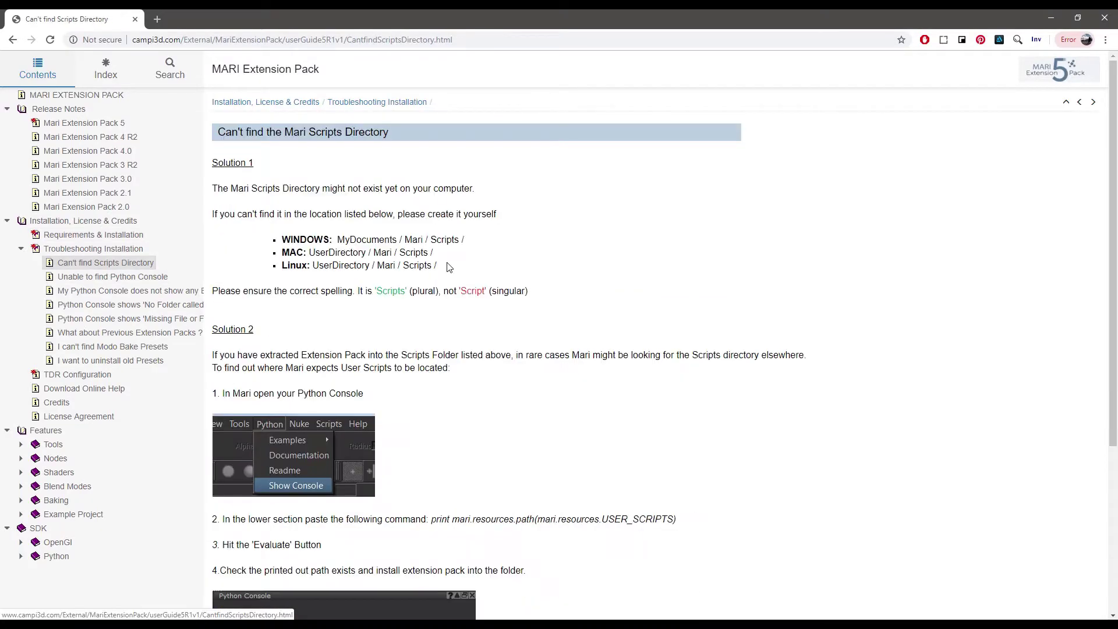
Copy the print mari.resources.path(mari.resources.USER_SCRIPTS) command from the help page into the Python Console input
drag(446, 265, 308, 238)
click(496, 244)
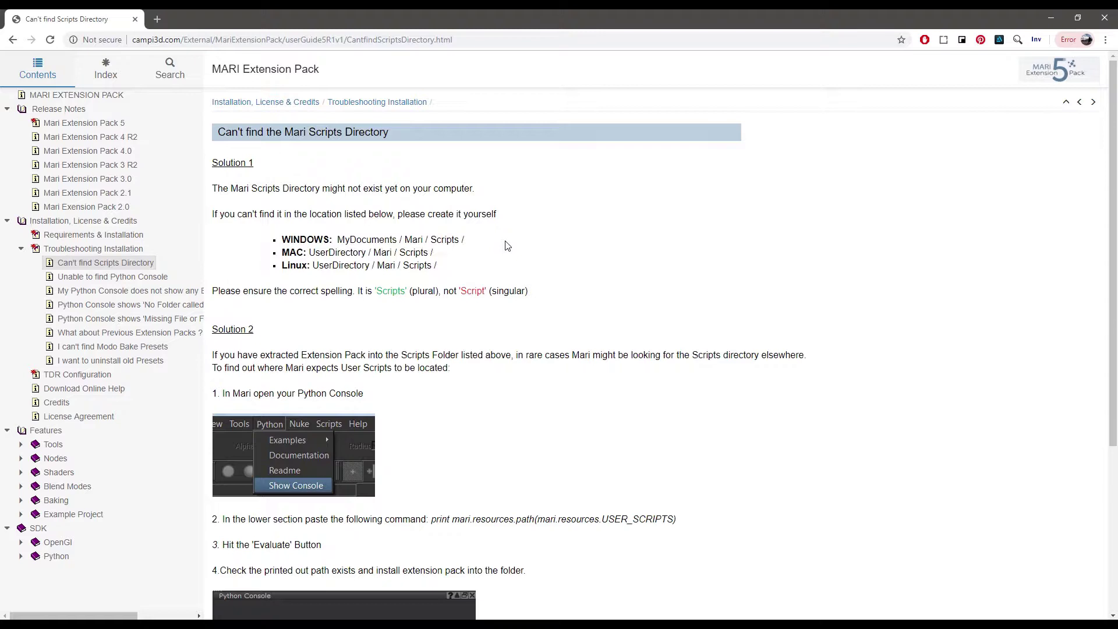
scroll(411, 319, down, 1)
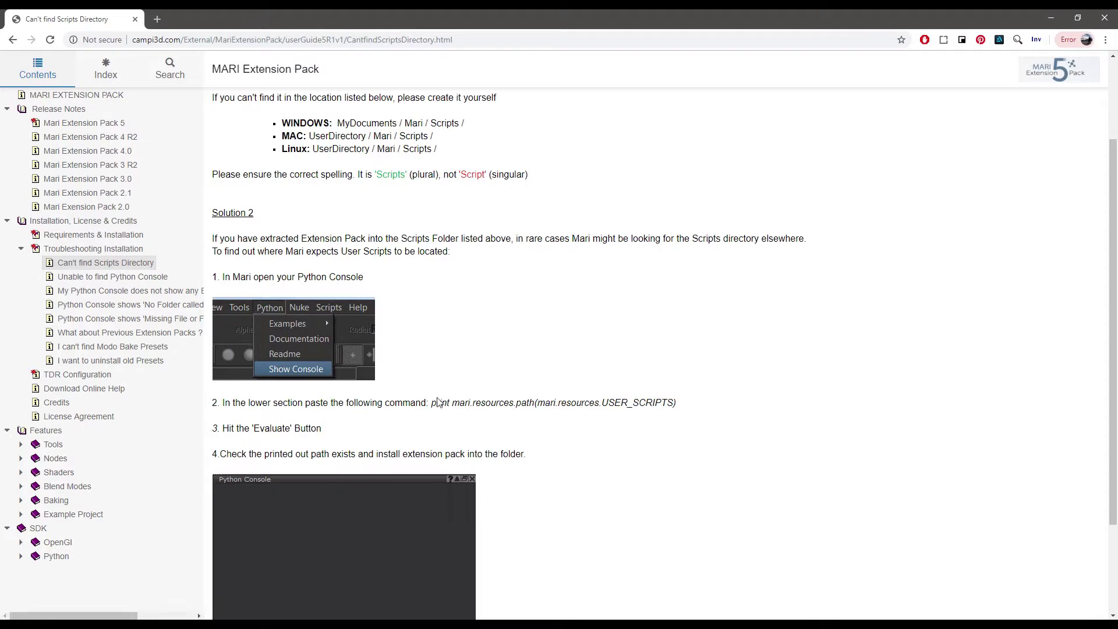
drag(430, 402, 677, 403)
key(ctrl+c)
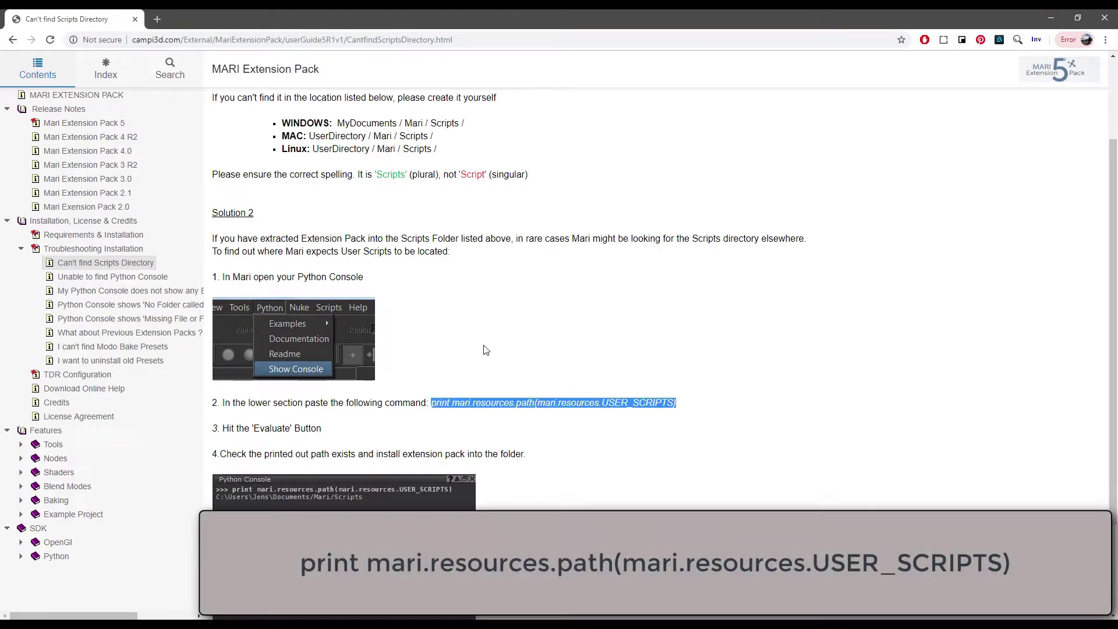
key(alt+Tab)
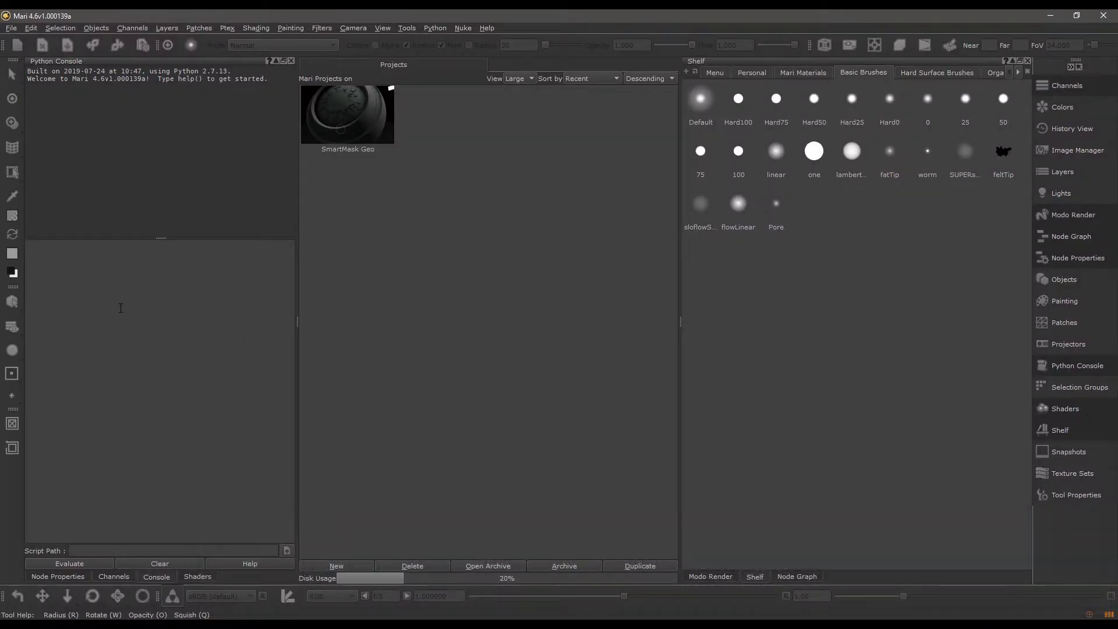
key(ctrl+v)
Run the command and select the printed C:\Users\Jens\Documents\Mari\Scripts path
click(71, 564)
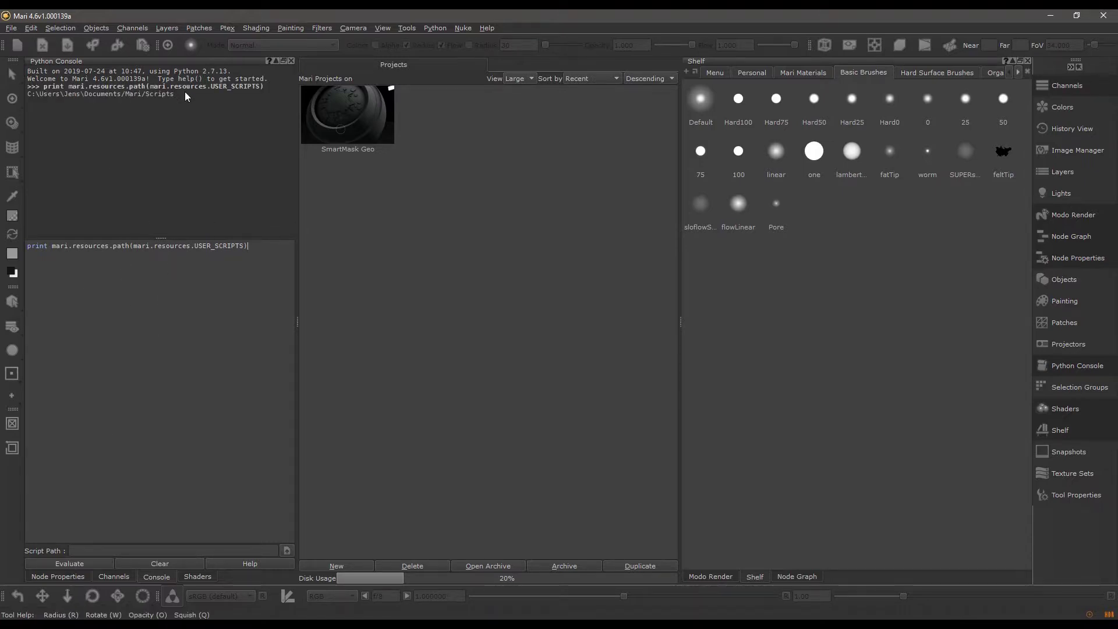
drag(184, 92, 21, 96)
right_click(154, 94)
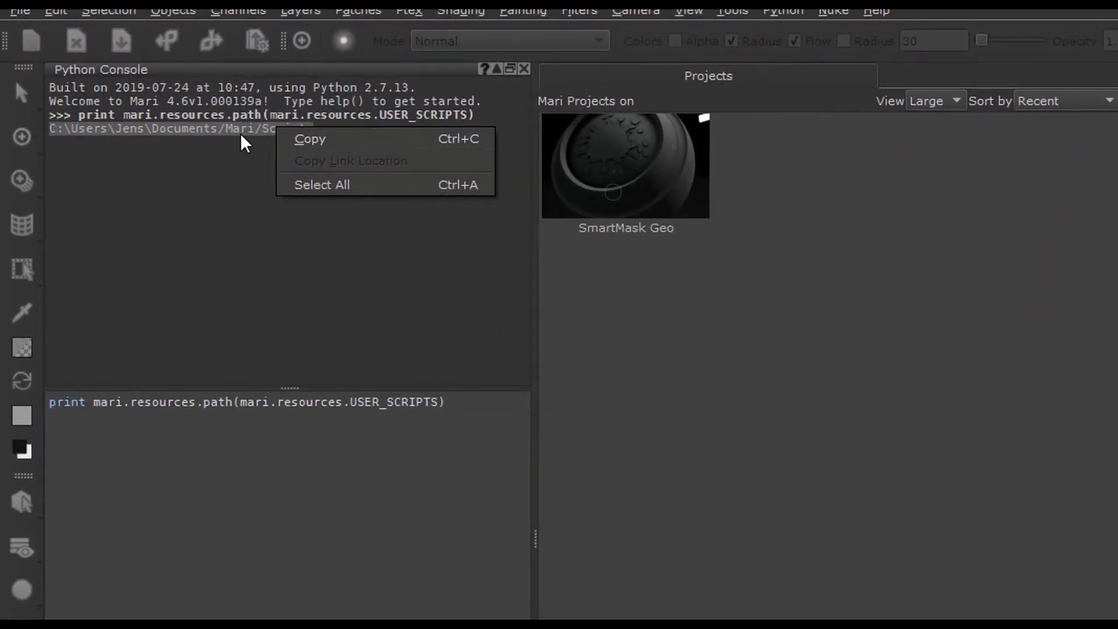
click(115, 153)
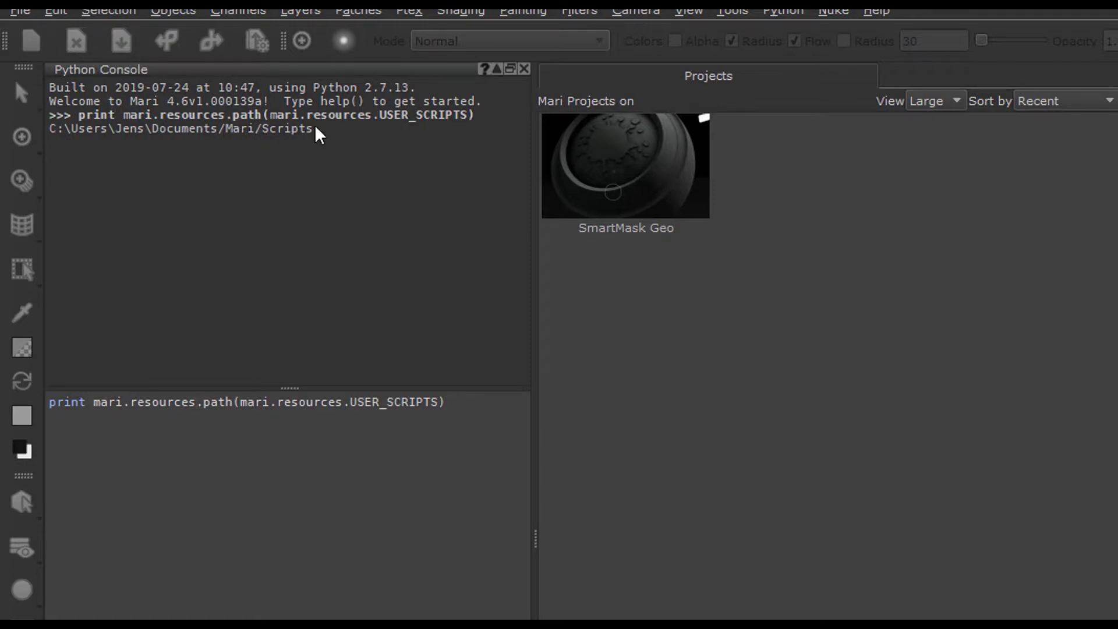
click(311, 428)
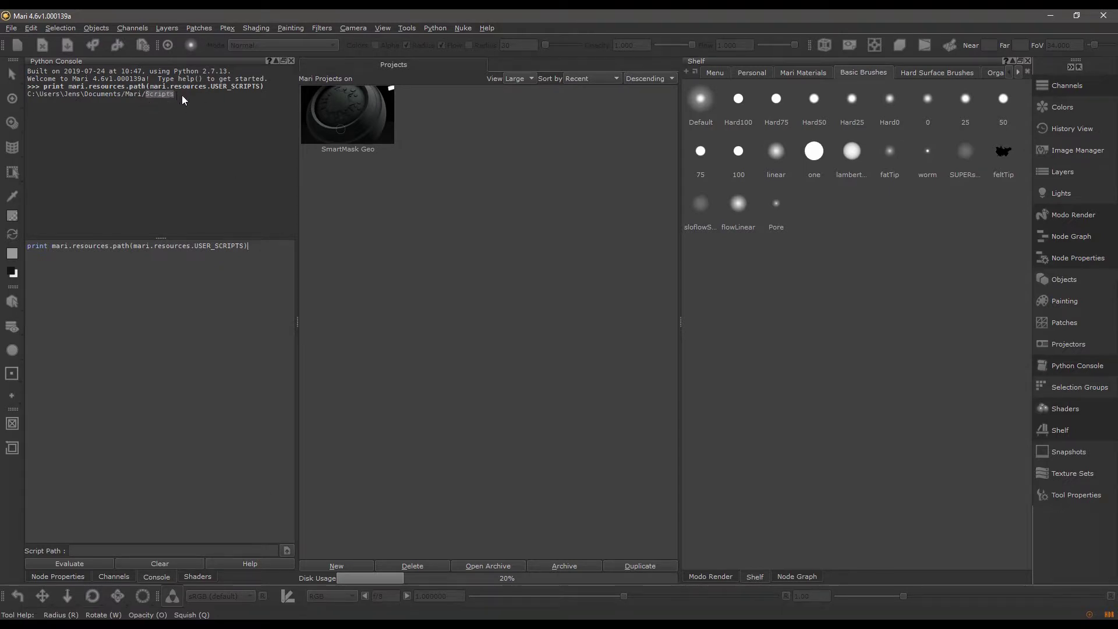
drag(181, 95, 28, 93)
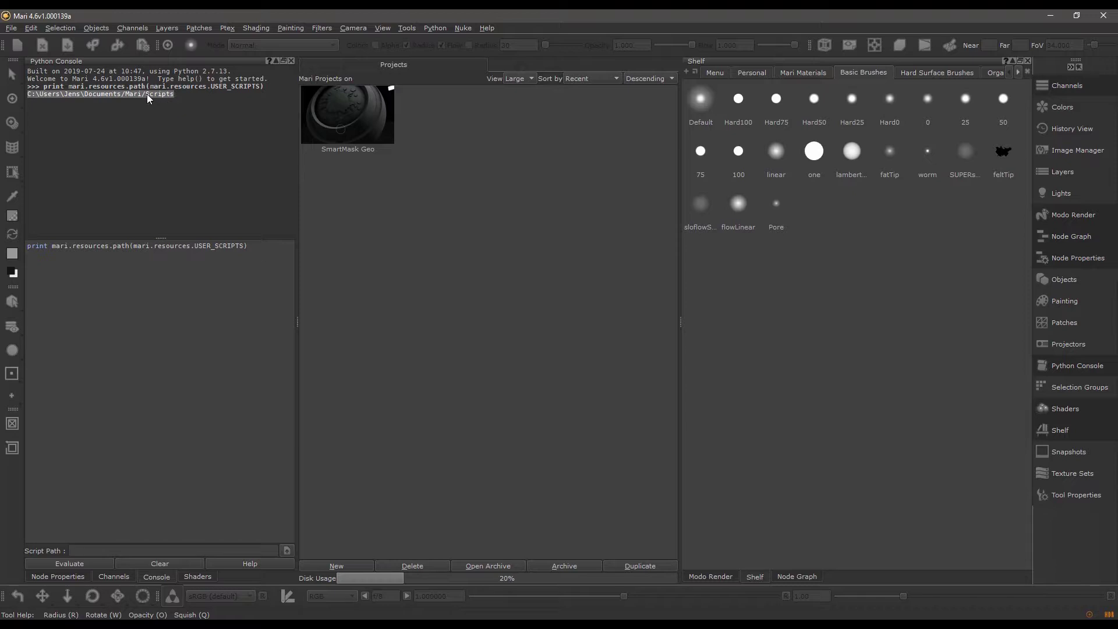
Copy the printed Scripts path into File Explorer's address bar
right_click(147, 93)
click(180, 104)
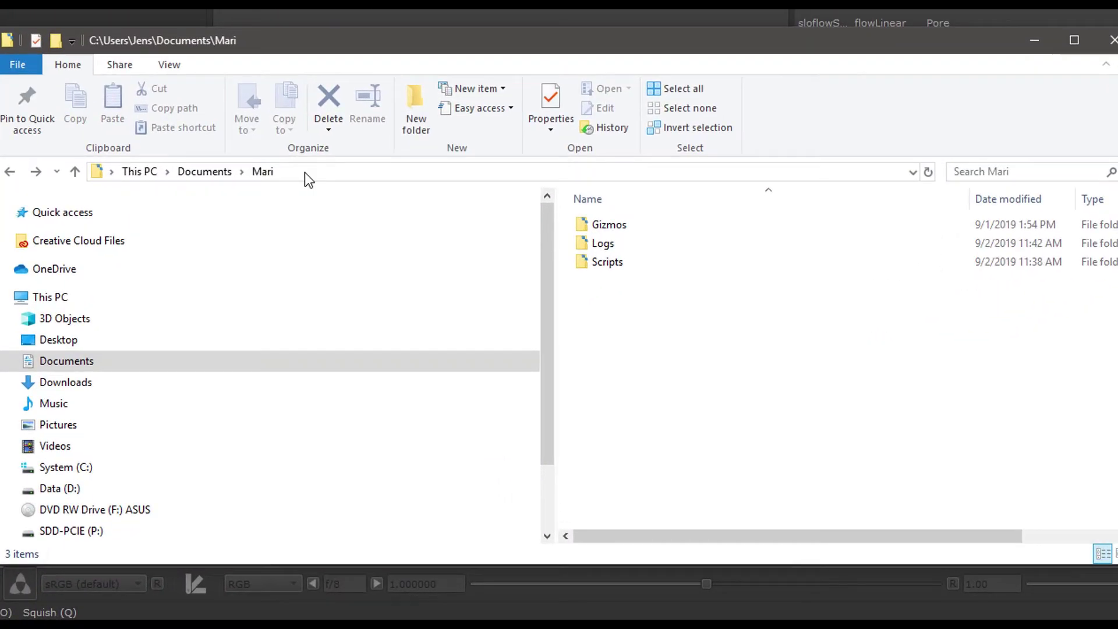
click(306, 172)
key(ctrl+v)
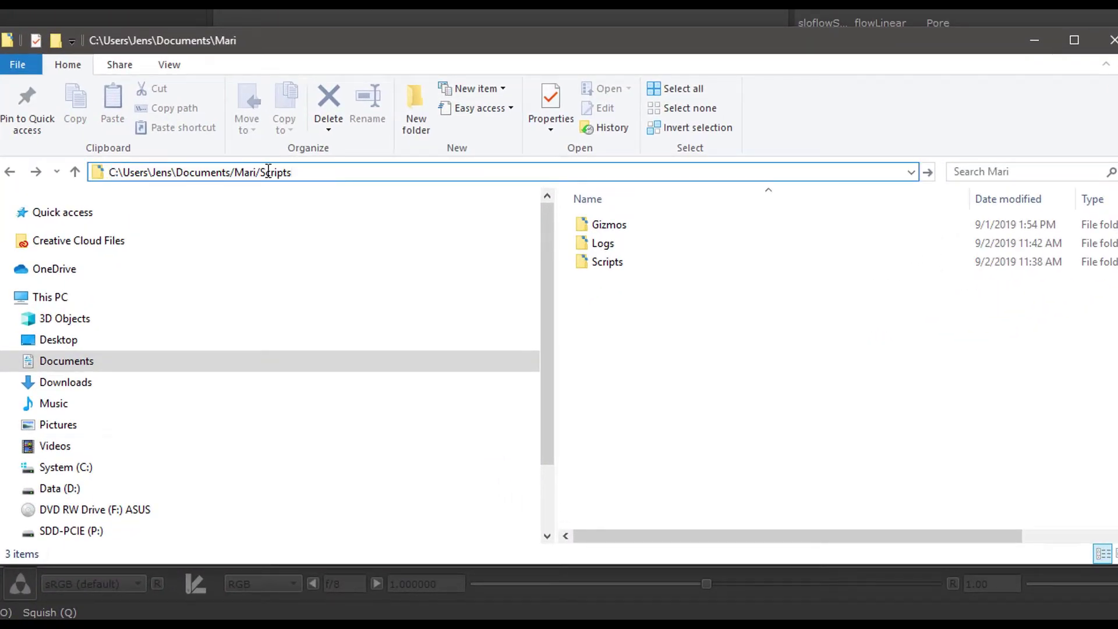
Fix the forward slashes to backslashes and go to the Mari Scripts folder
key(Left)
key(Left)
key(Left)
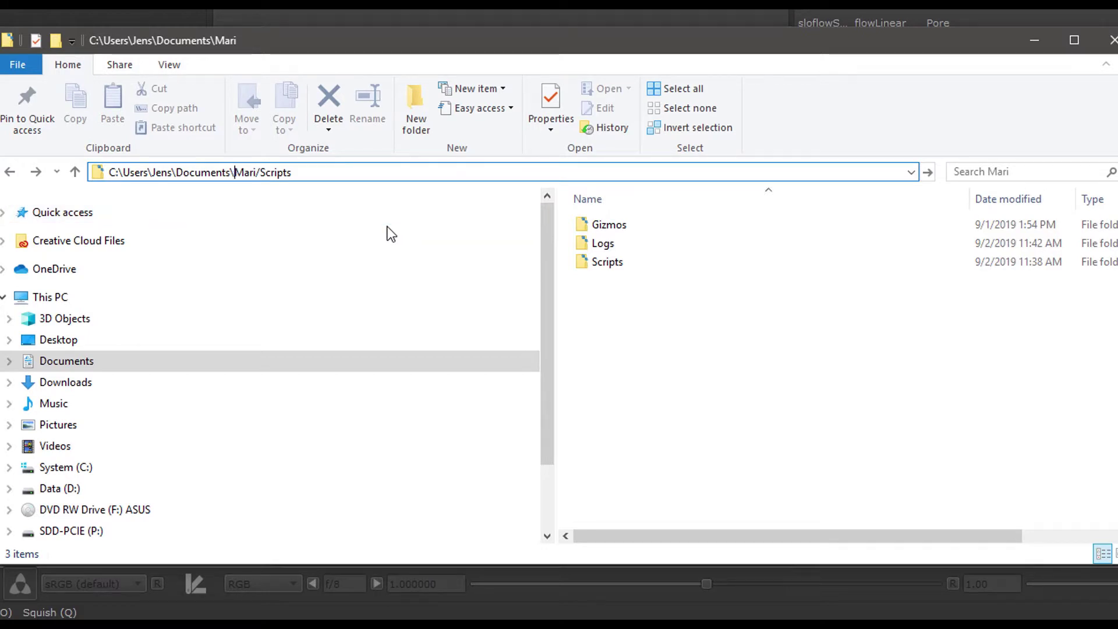
key(BackSpace)
text(\)
key(BackSpace)
text(\)
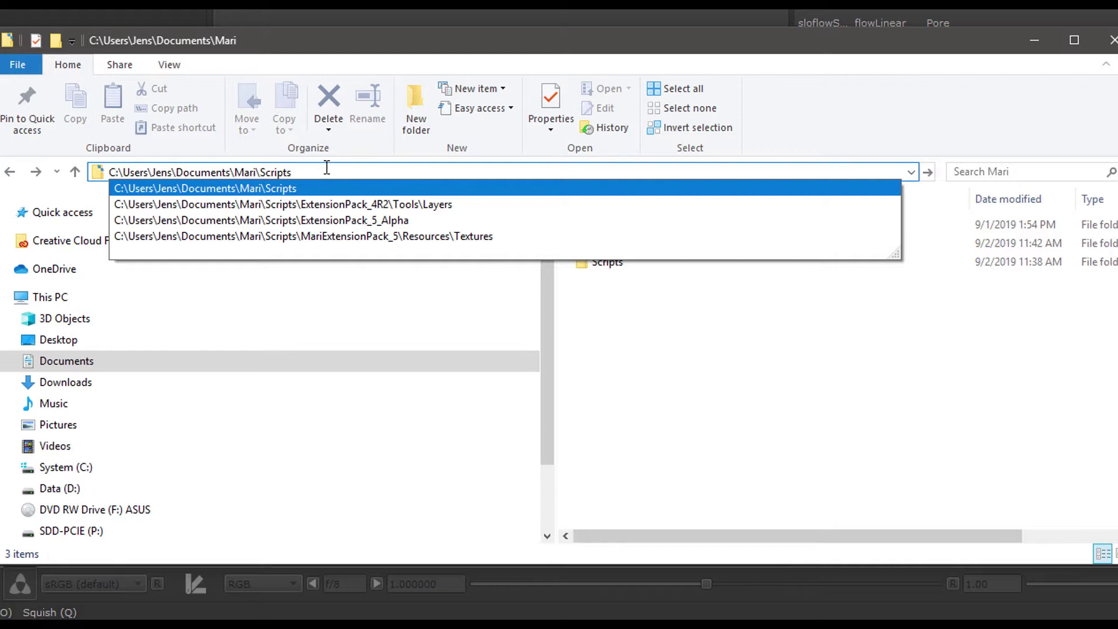
key(Return)
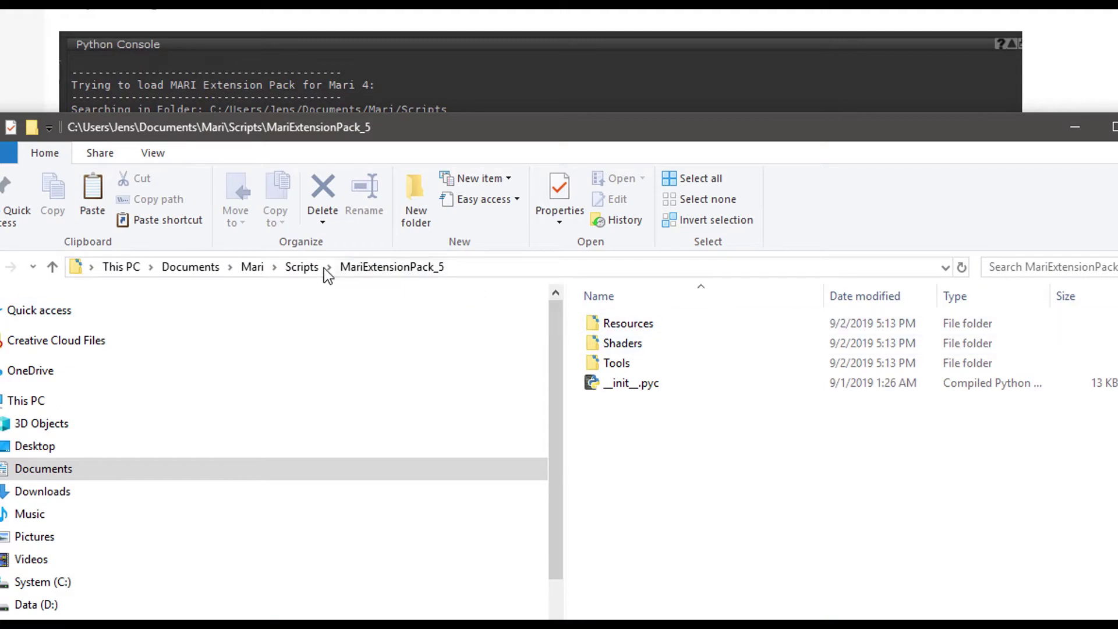
Check the __initExtensionPack__.py and .pyc files in the Scripts folder
click(308, 266)
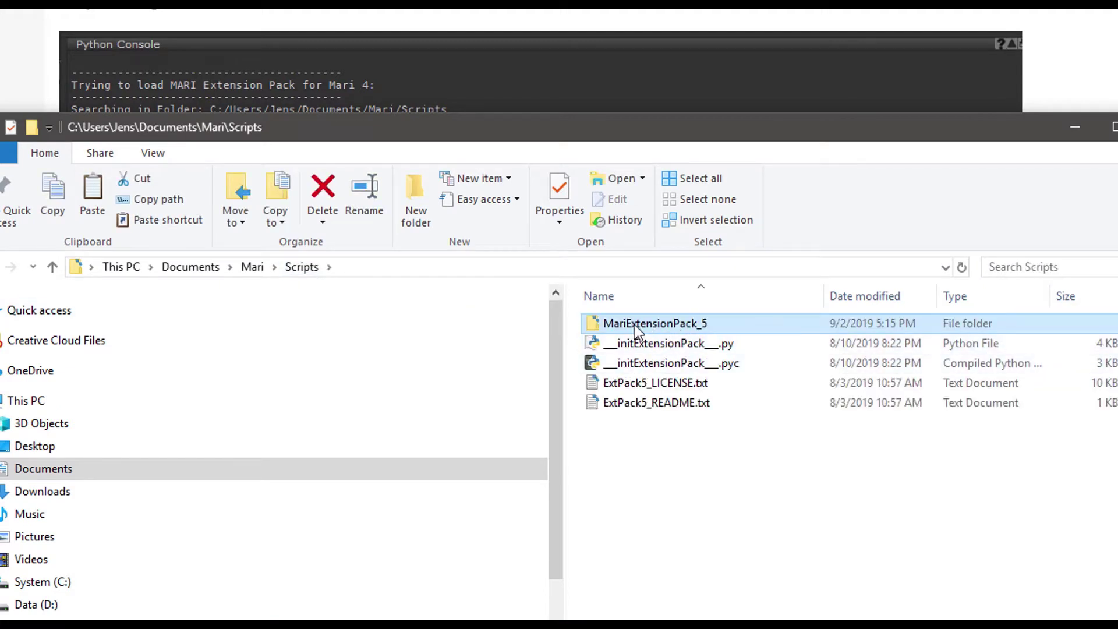
click(681, 344)
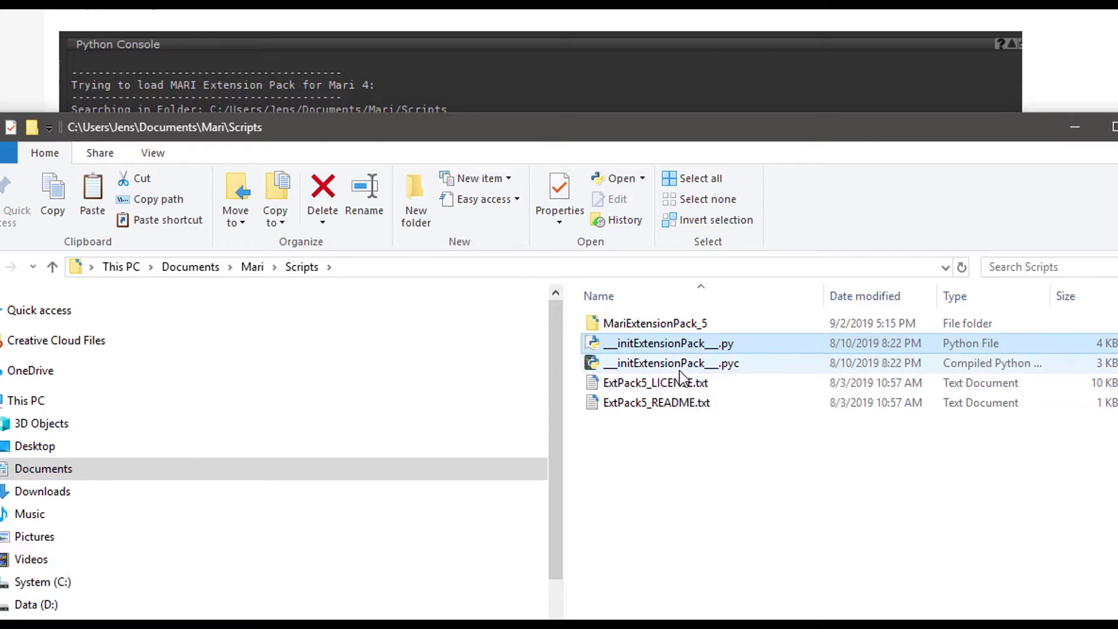
click(663, 367)
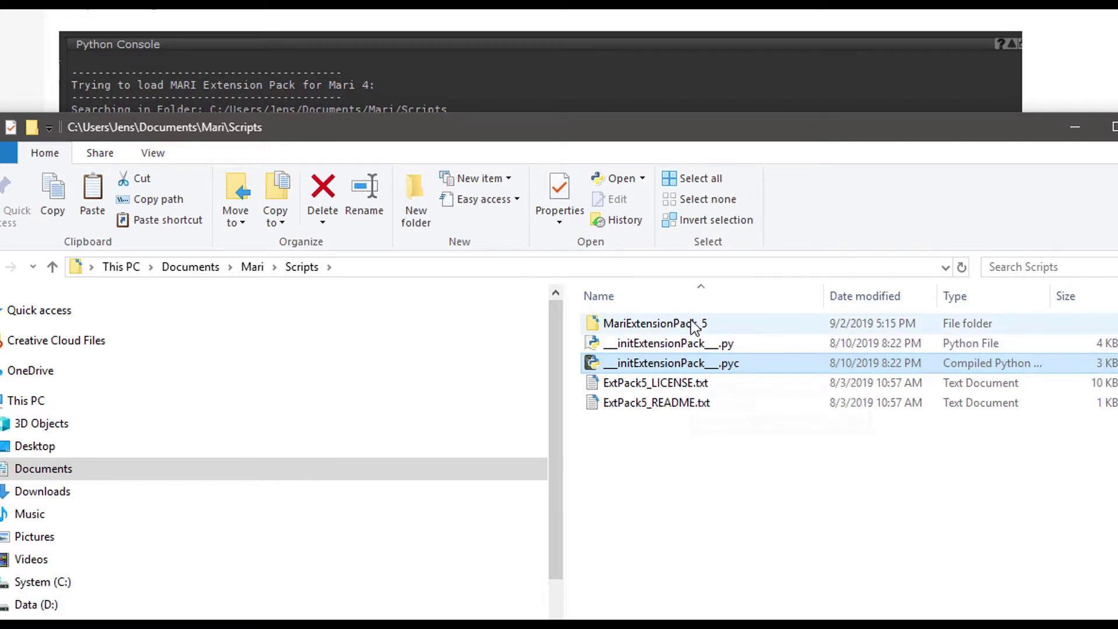
ctrl+click(701, 345)
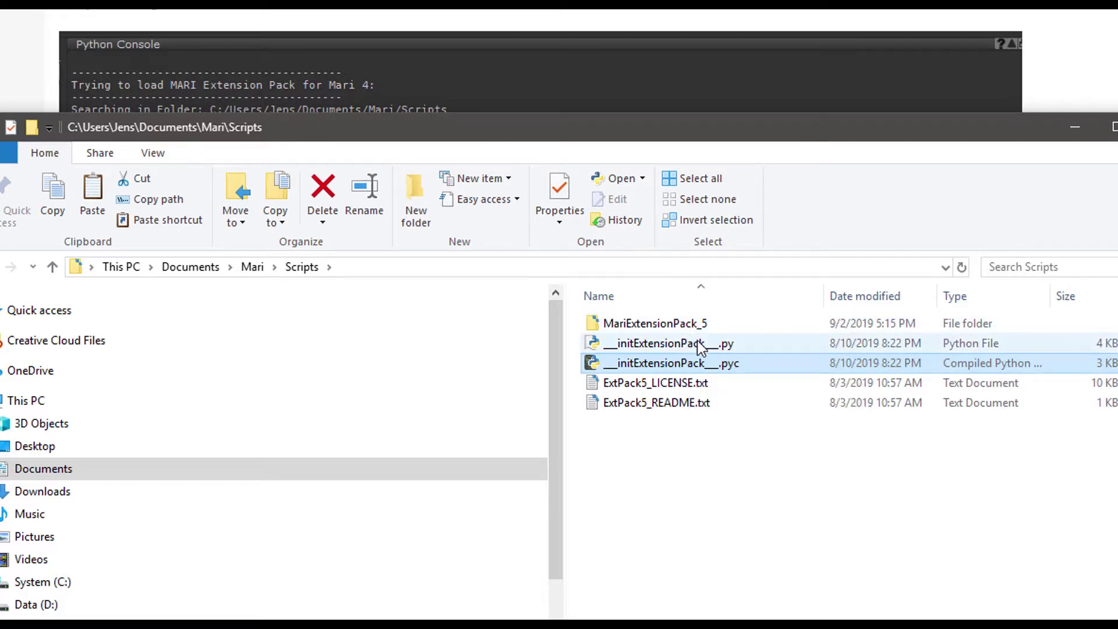
click(683, 476)
Jump to the 'No Folder called MariExtensionPack_5 found' error section of the help page
click(1112, 57)
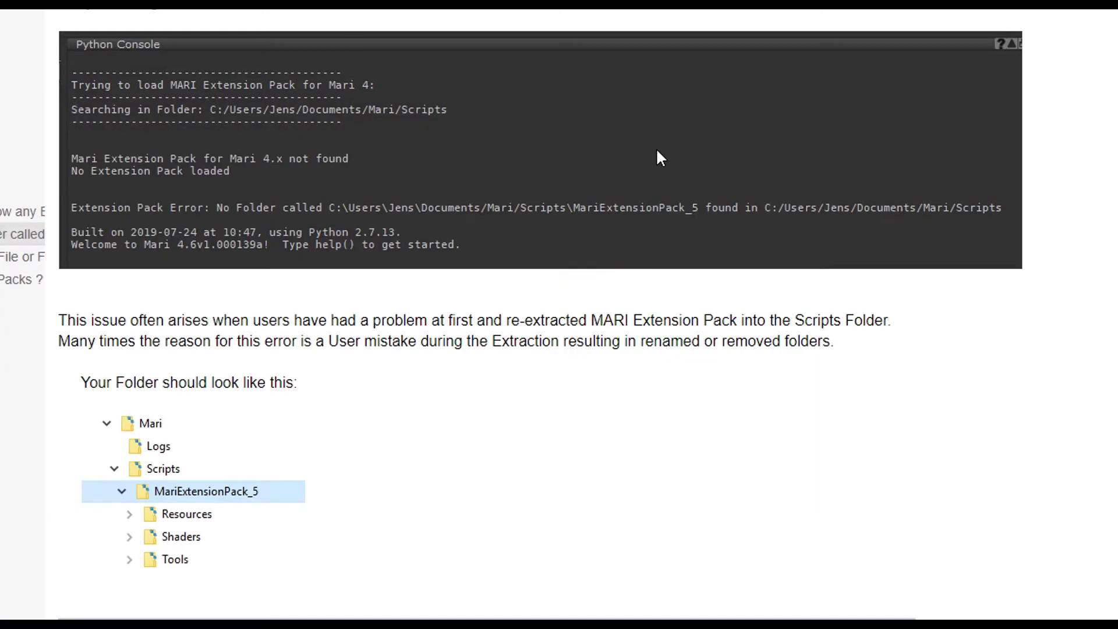
click(21, 256)
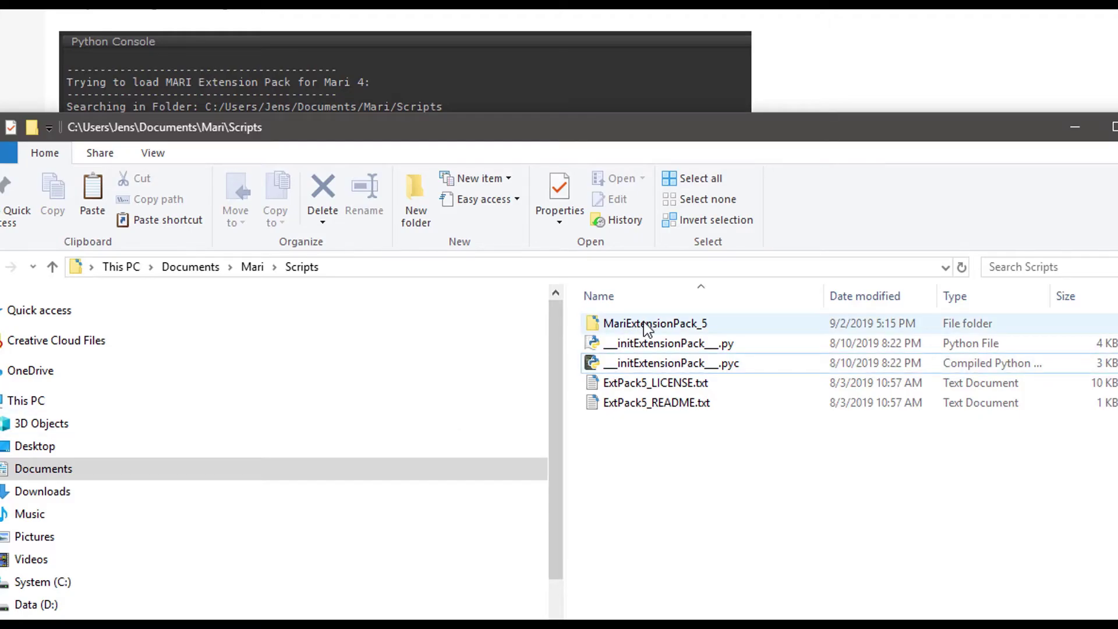
Confirm MariExtensionPack_5 holds Resources, Shaders, Tools and __init__.pyc
double_click(644, 321)
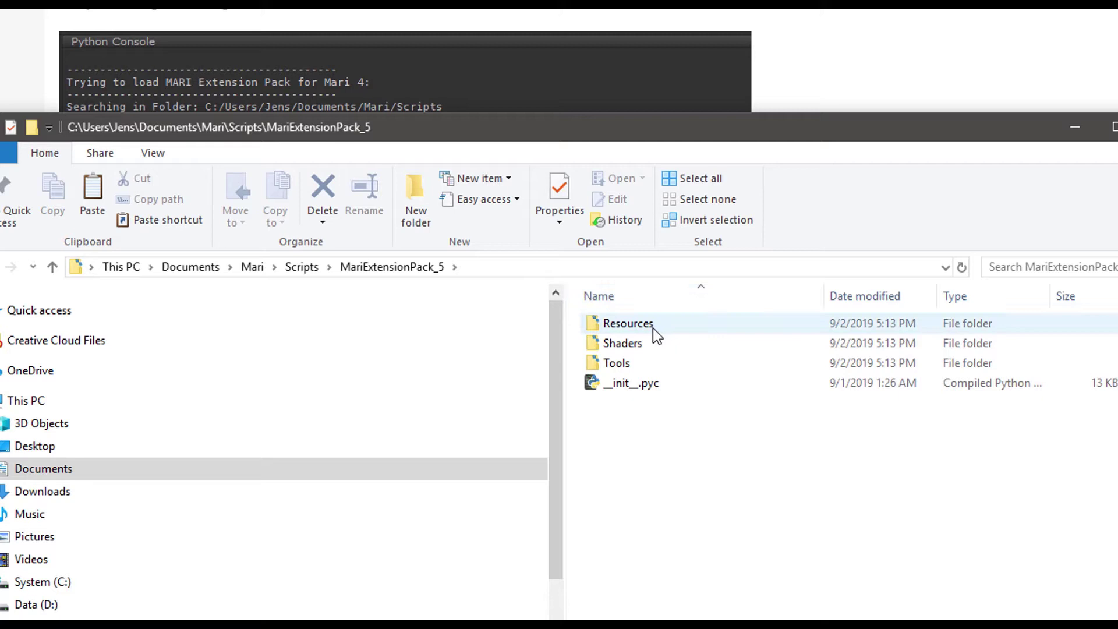
click(648, 326)
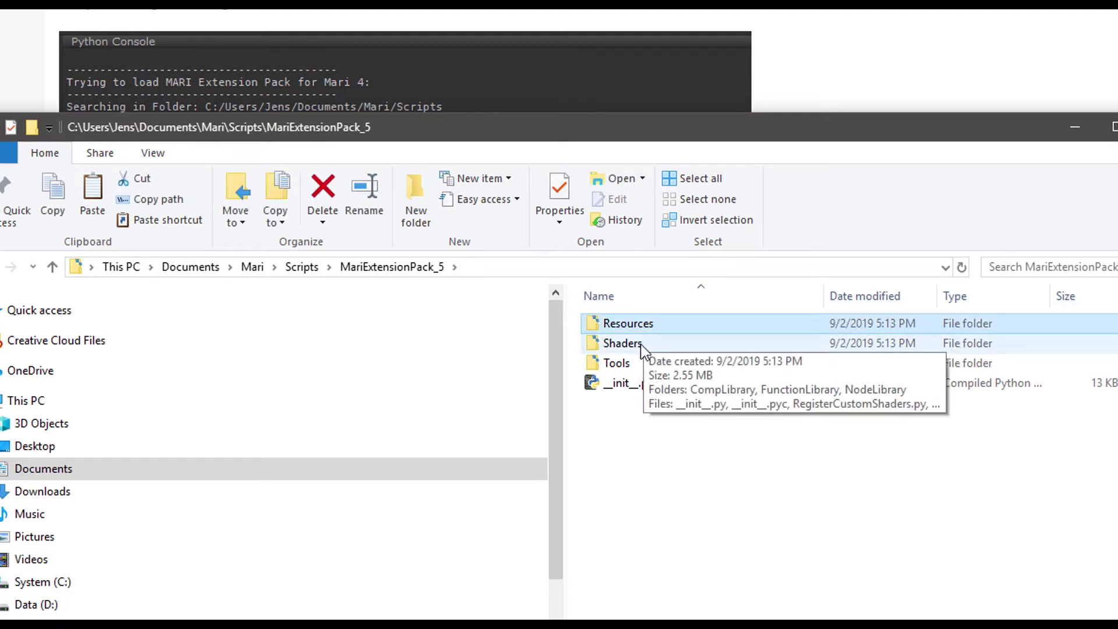
click(640, 344)
click(634, 360)
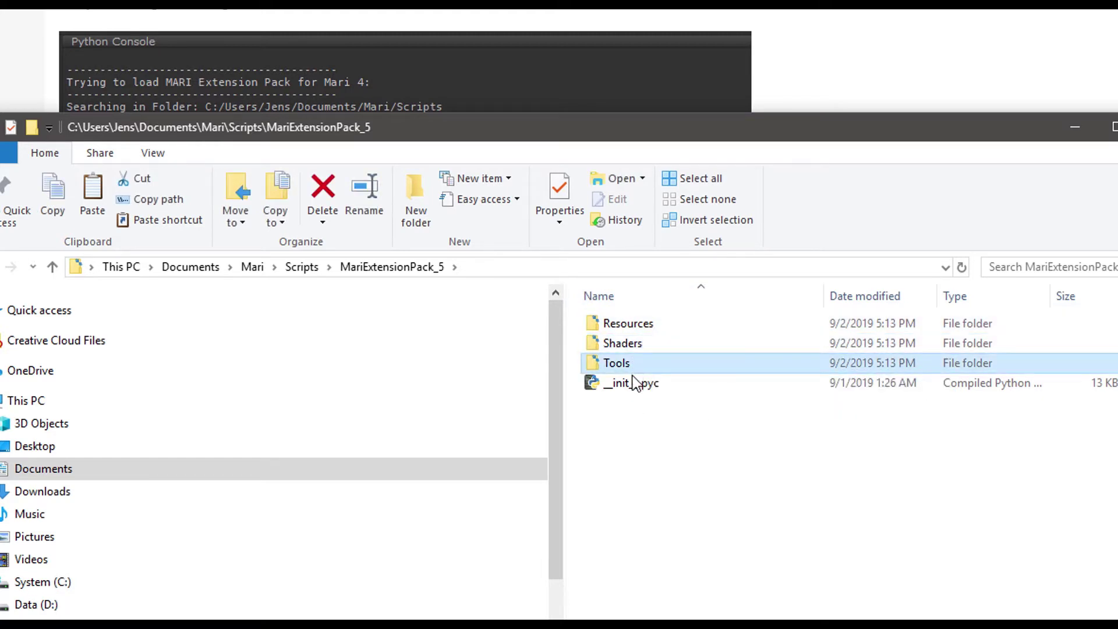
click(635, 385)
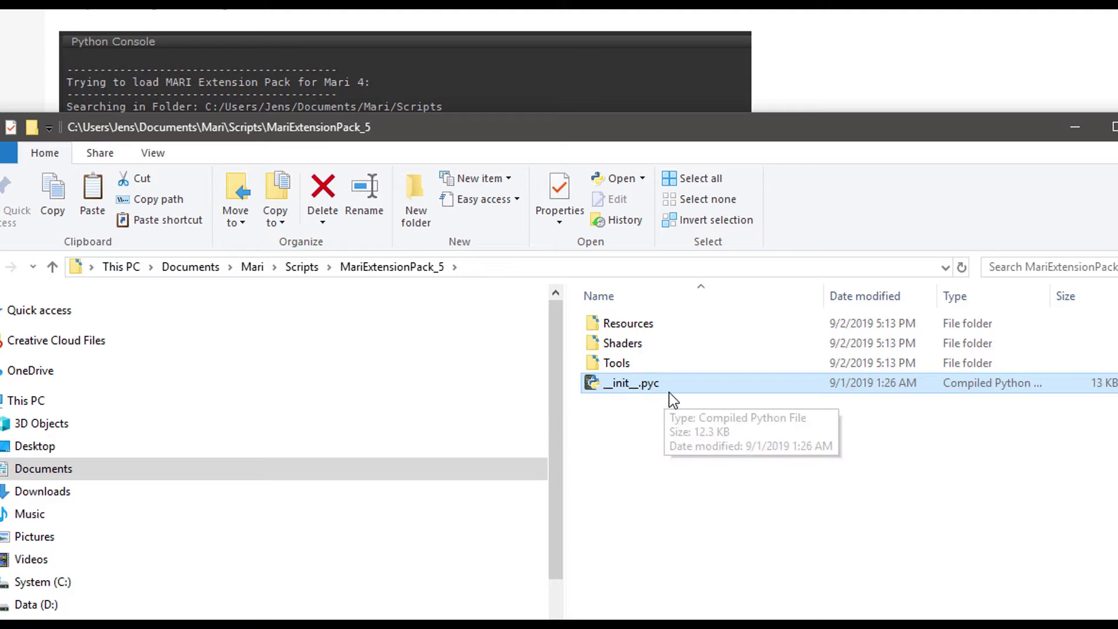
click(686, 468)
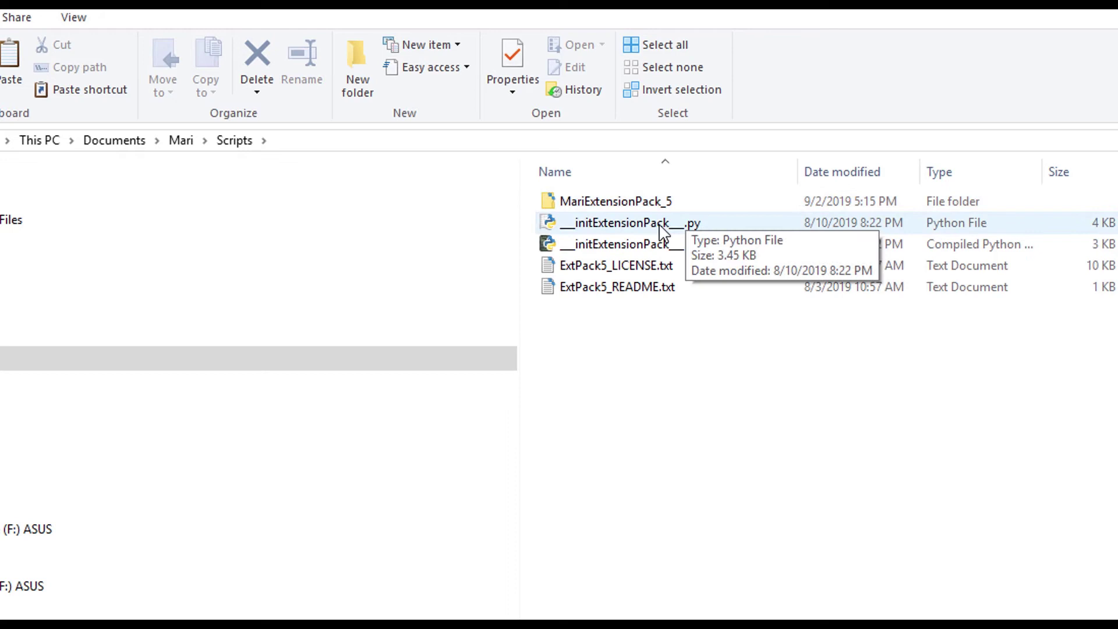
Review the Scripts folder contents by selecting __initExtensionPack__.py and the MariExtensionPack_5 folder in turn
click(641, 227)
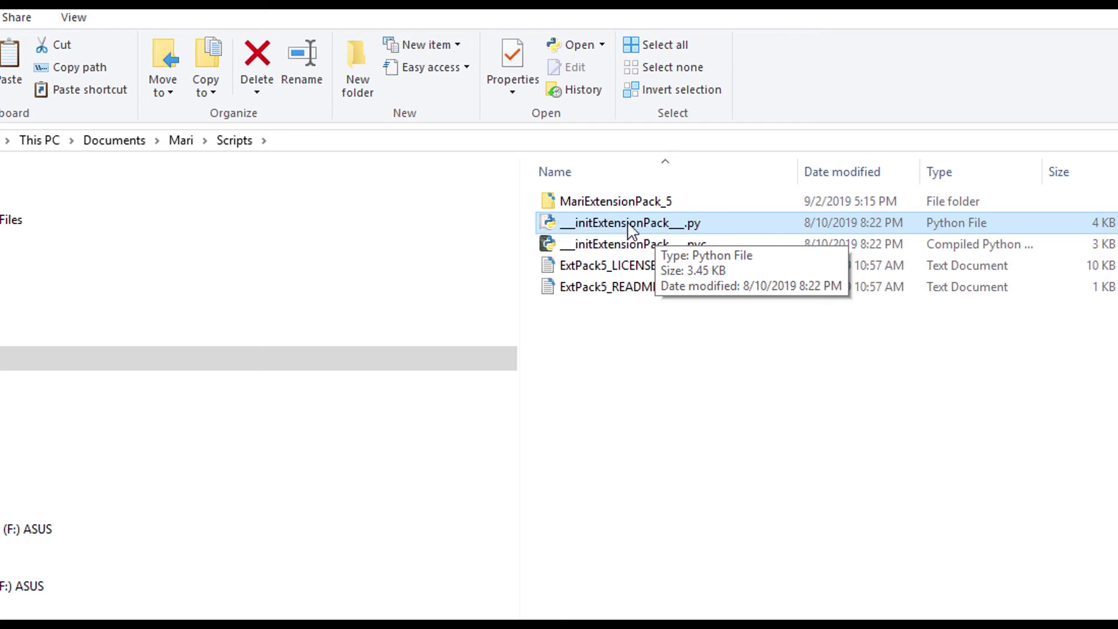
click(597, 204)
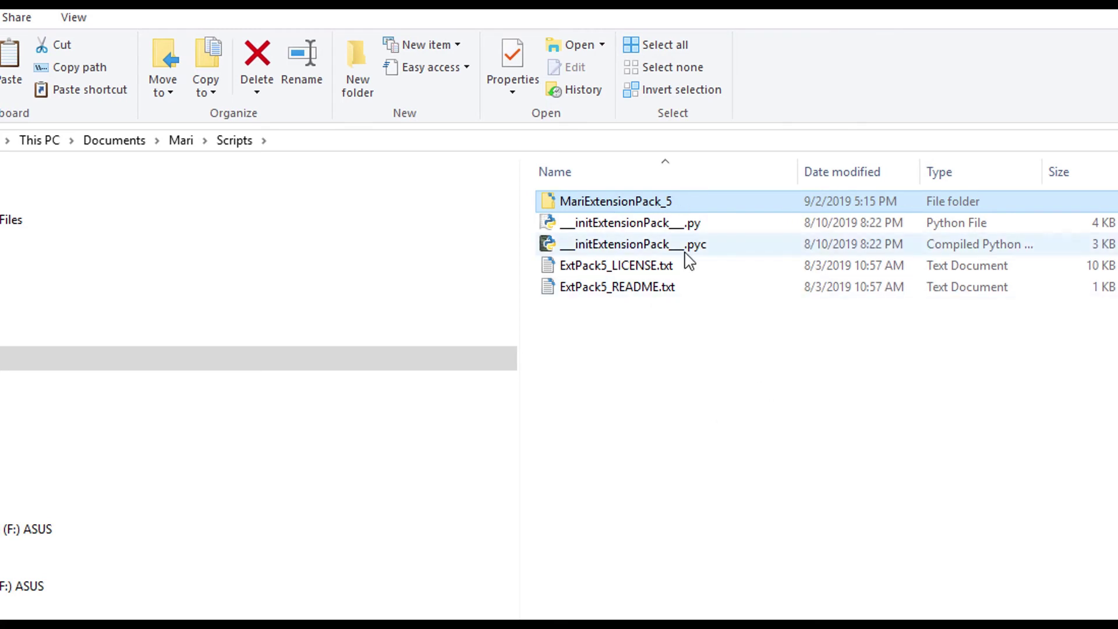
click(686, 225)
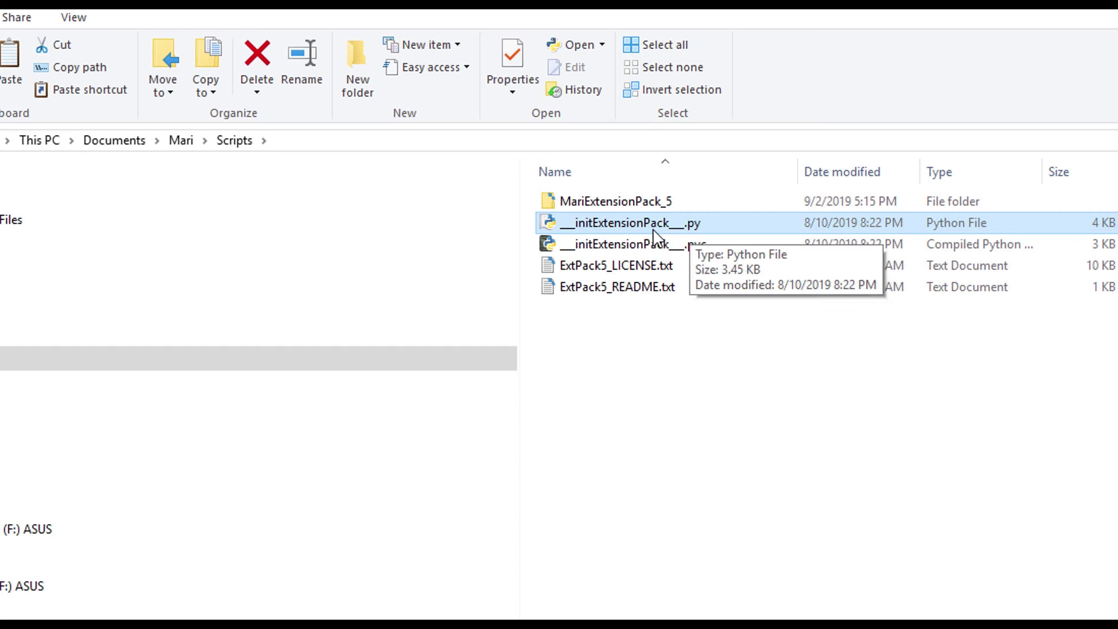
click(642, 206)
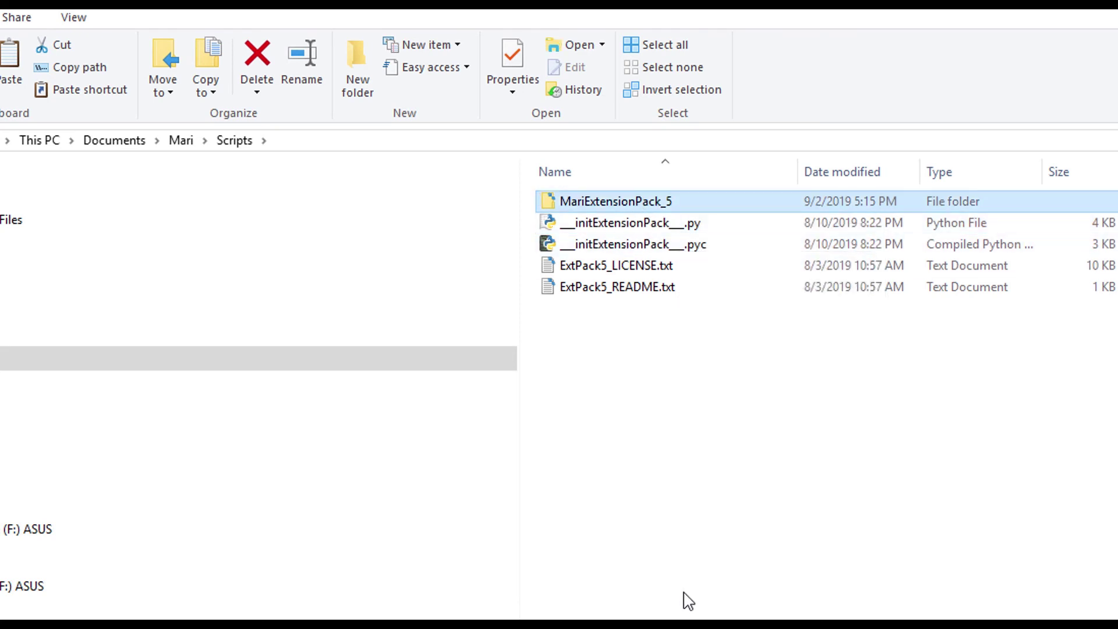
click(669, 442)
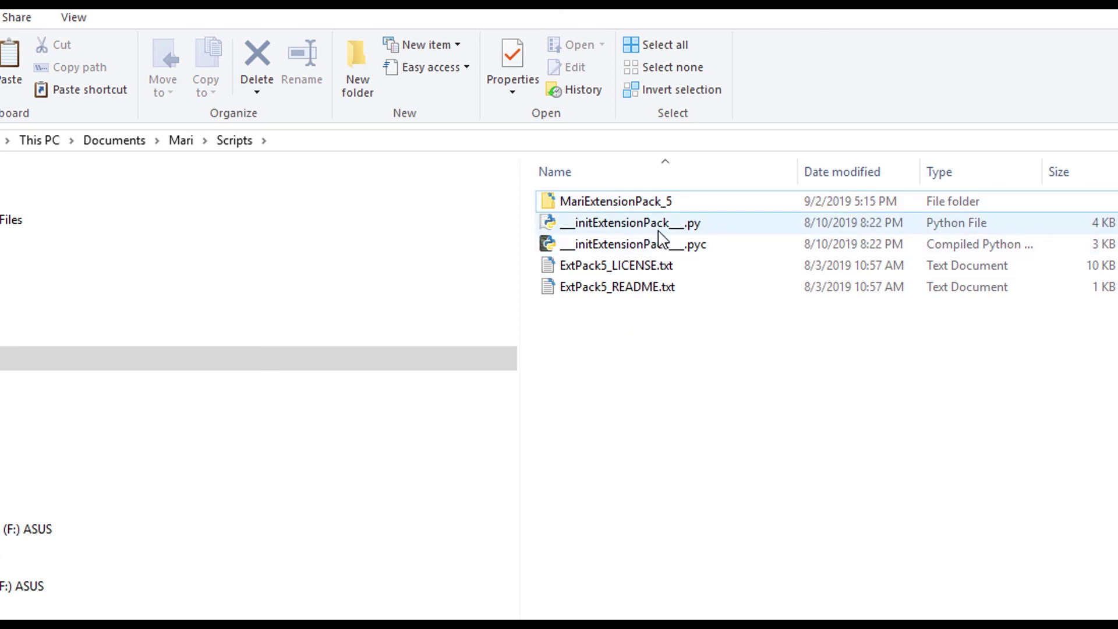
Select both init files, start and cancel a rename on __initExtensionPack__.py, leaving all names unchanged
click(623, 224)
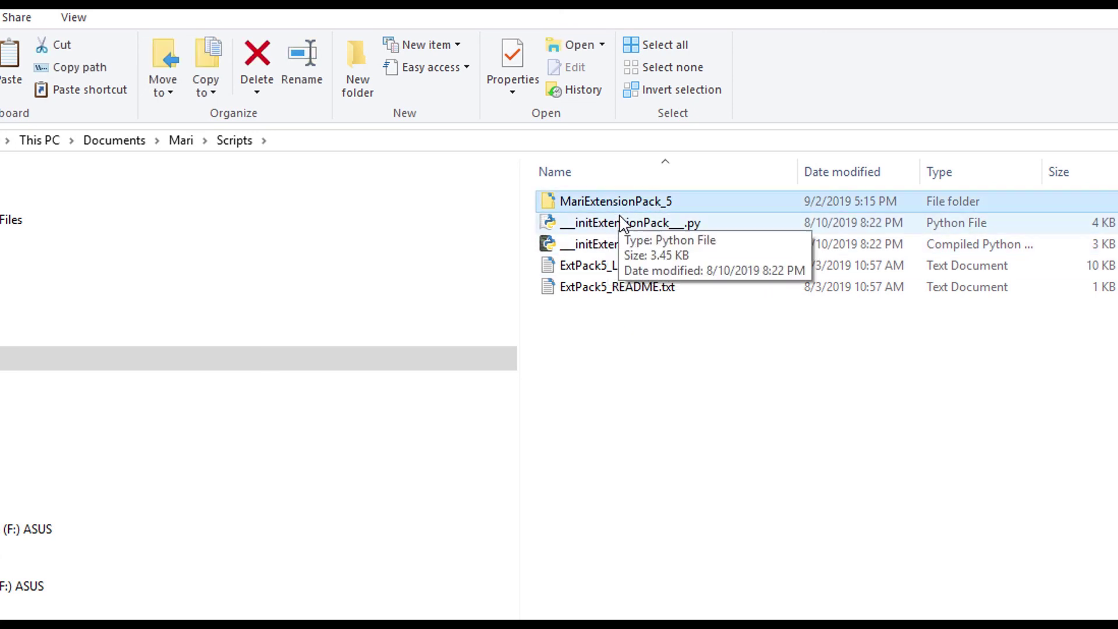
shift+click(631, 247)
click(647, 228)
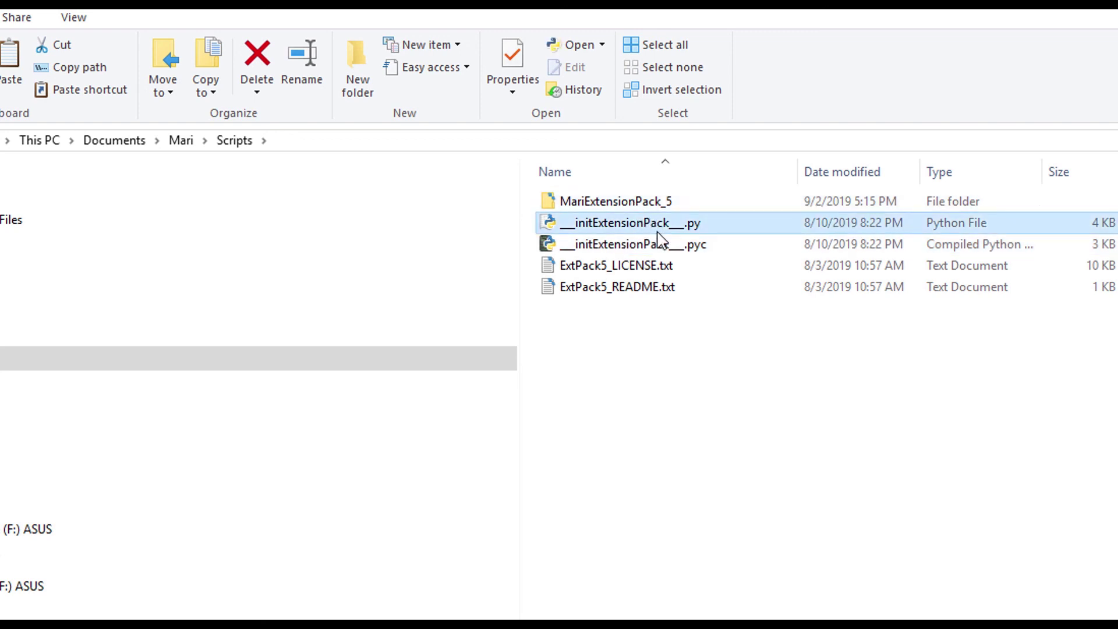
click(650, 229)
click(718, 308)
click(642, 205)
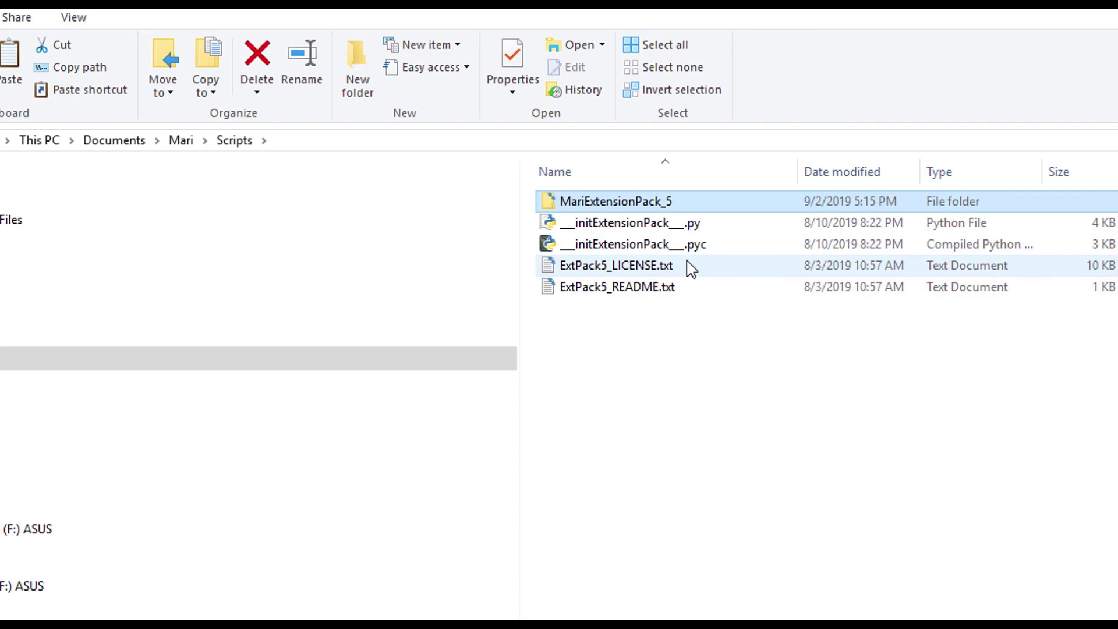